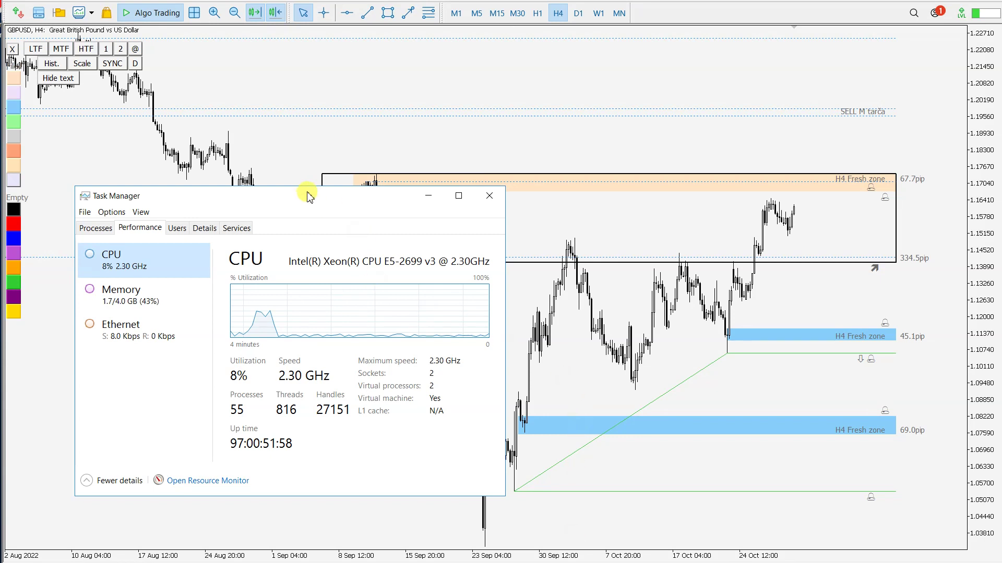
Step: Check CPU (about 3–10% on the Xeon E5-2699 v3), memory and Ethernet load, then minimize Task Manager
{"action": "left_click_drag", "start_coordinate": [315, 202], "coordinate": [359, 202]}
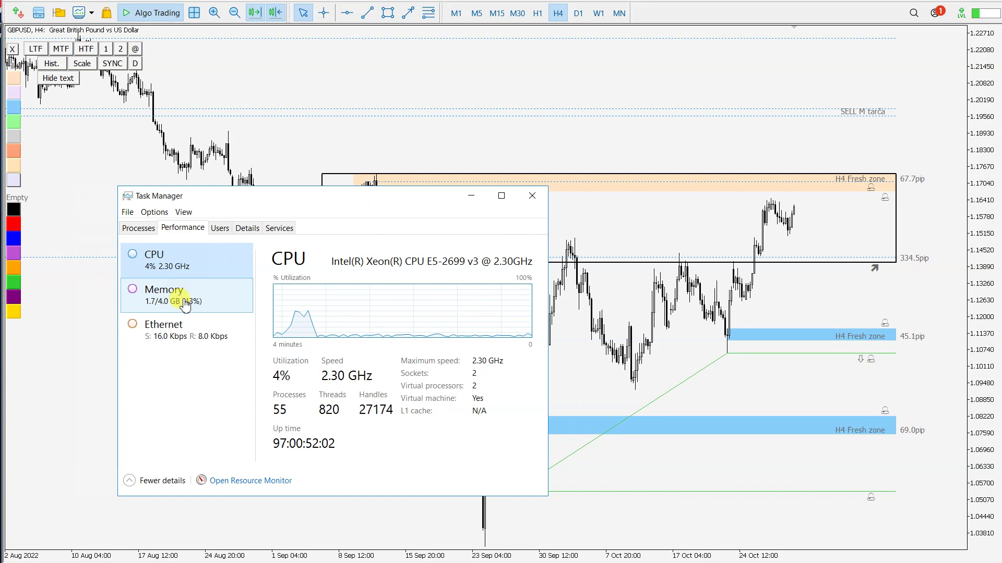
{"action": "left_click", "coordinate": [280, 445]}
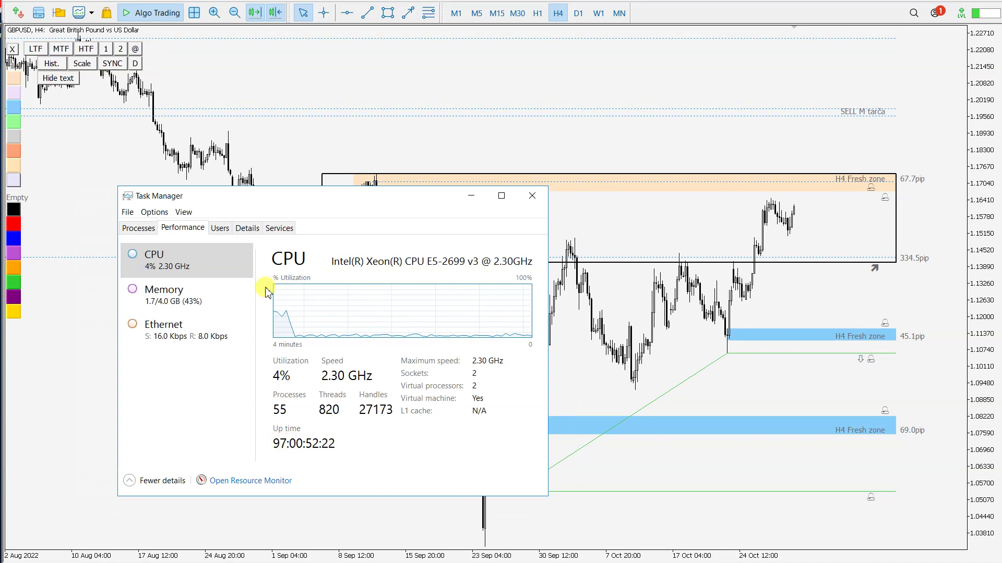
{"action": "left_click", "coordinate": [184, 303]}
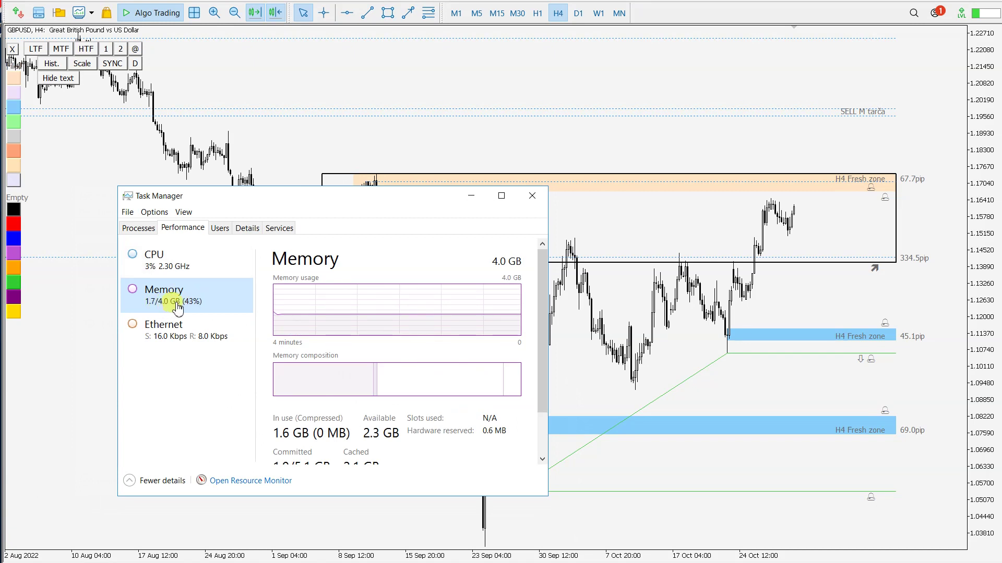
{"action": "left_click", "coordinate": [173, 271]}
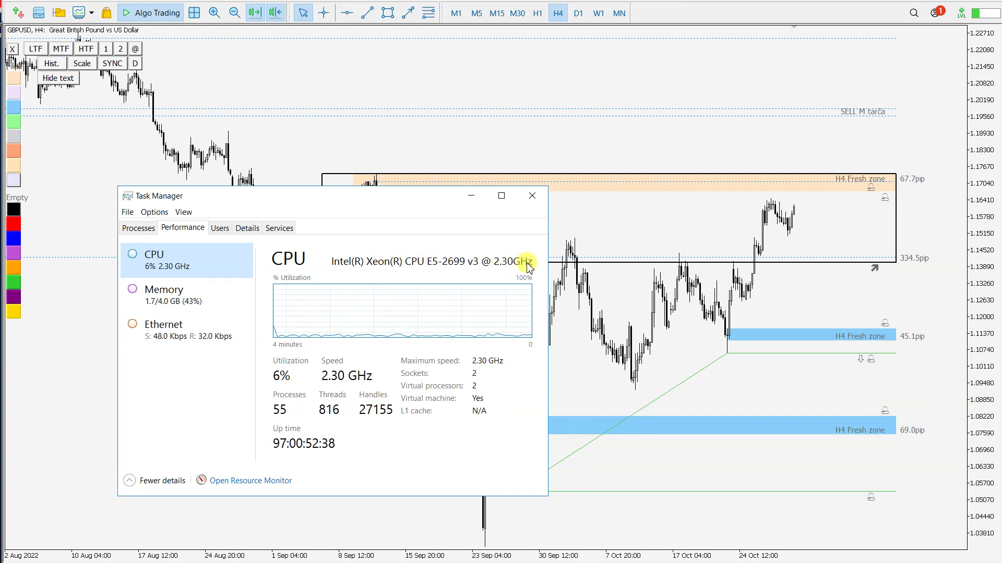
{"action": "left_click", "coordinate": [213, 340]}
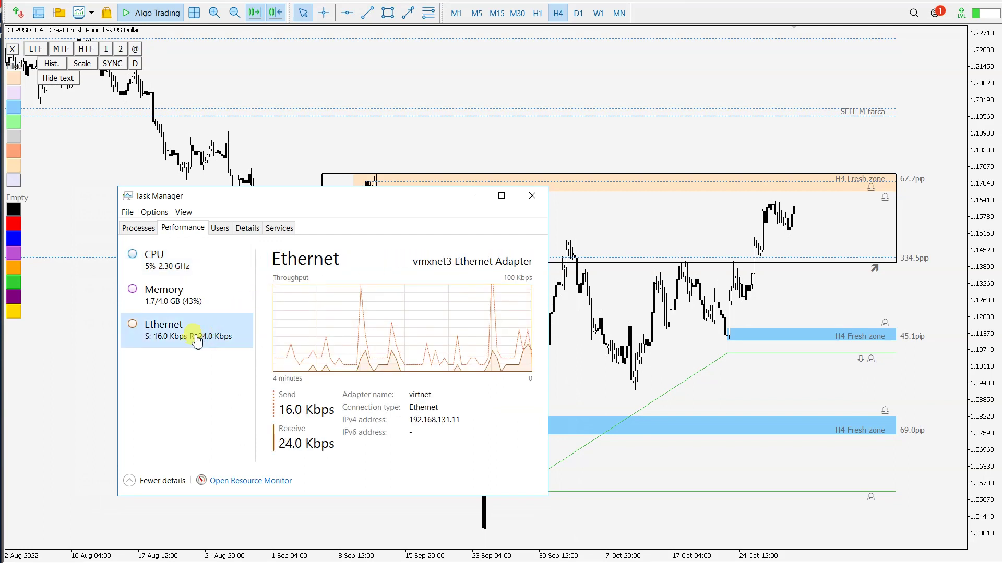
{"action": "left_click", "coordinate": [172, 263]}
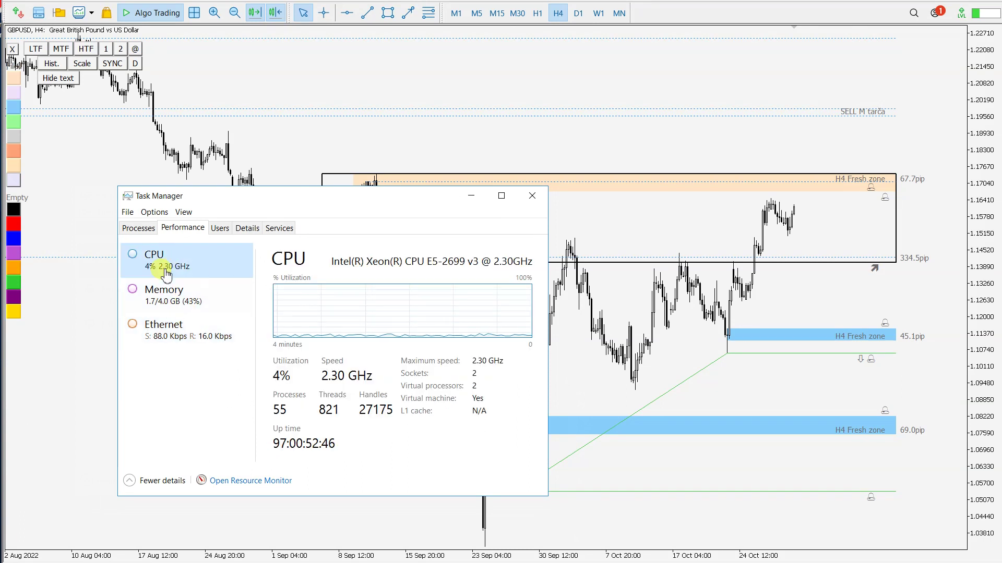
{"action": "left_click_drag", "start_coordinate": [301, 197], "coordinate": [266, 184]}
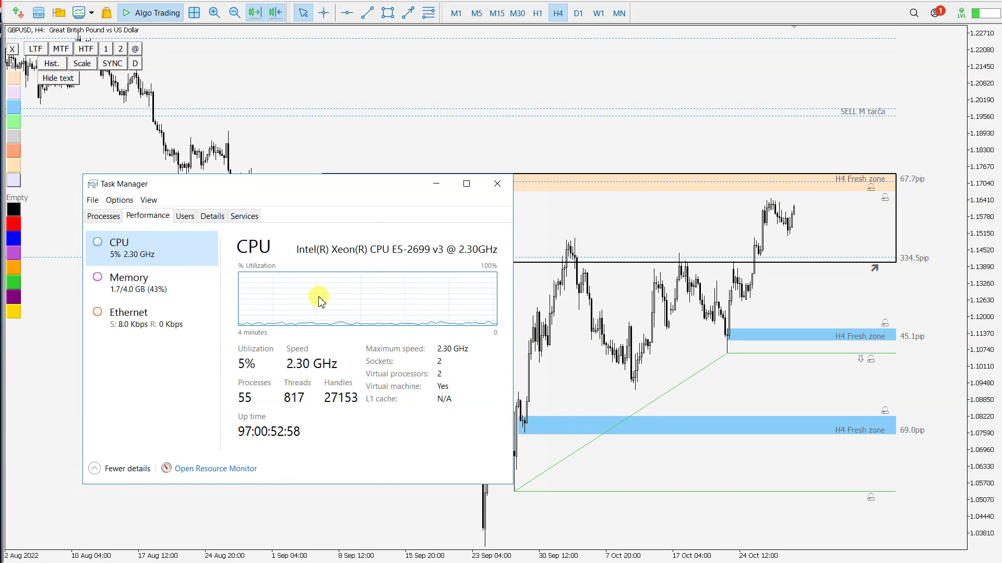
{"action": "left_click", "coordinate": [436, 183]}
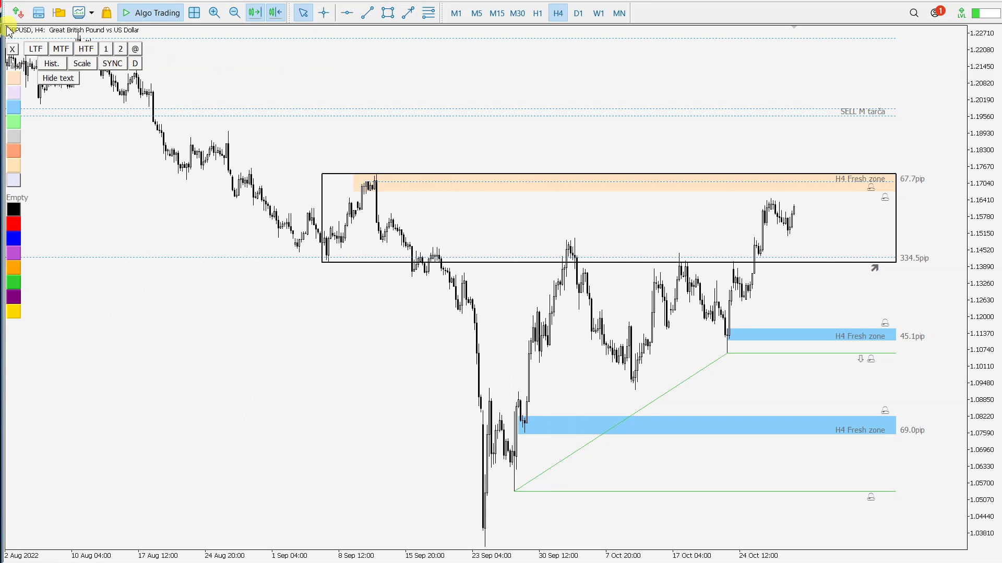
{"action": "right_click", "coordinate": [159, 201]}
{"action": "left_click", "coordinate": [218, 200]}
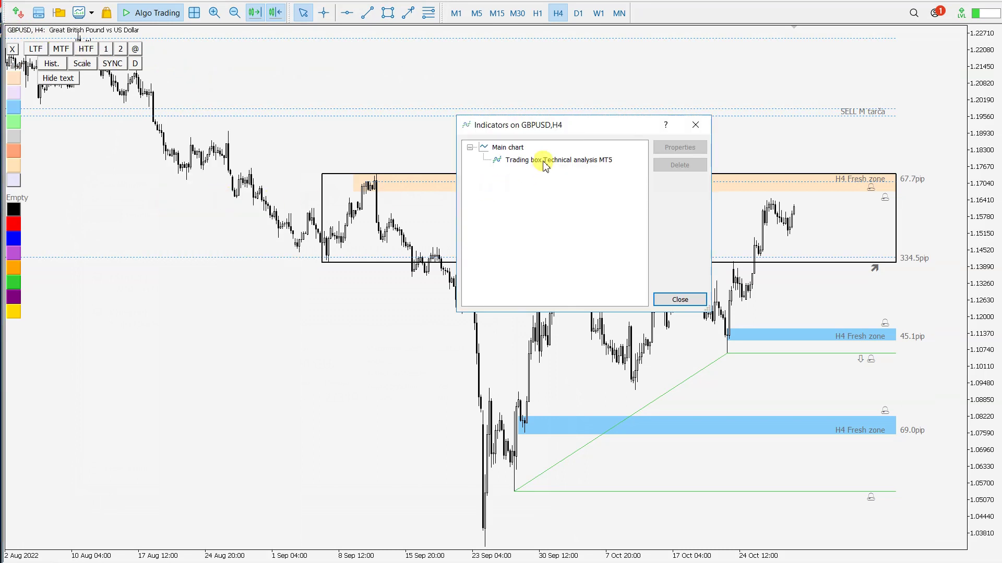
{"action": "left_click", "coordinate": [541, 161]}
{"action": "double_click", "coordinate": [540, 161]}
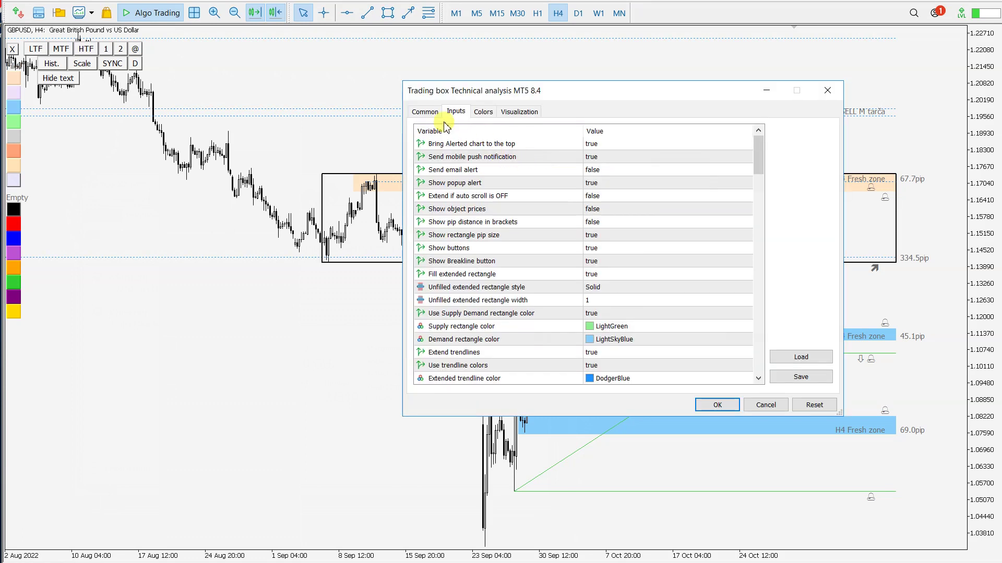
{"action": "left_click", "coordinate": [424, 112]}
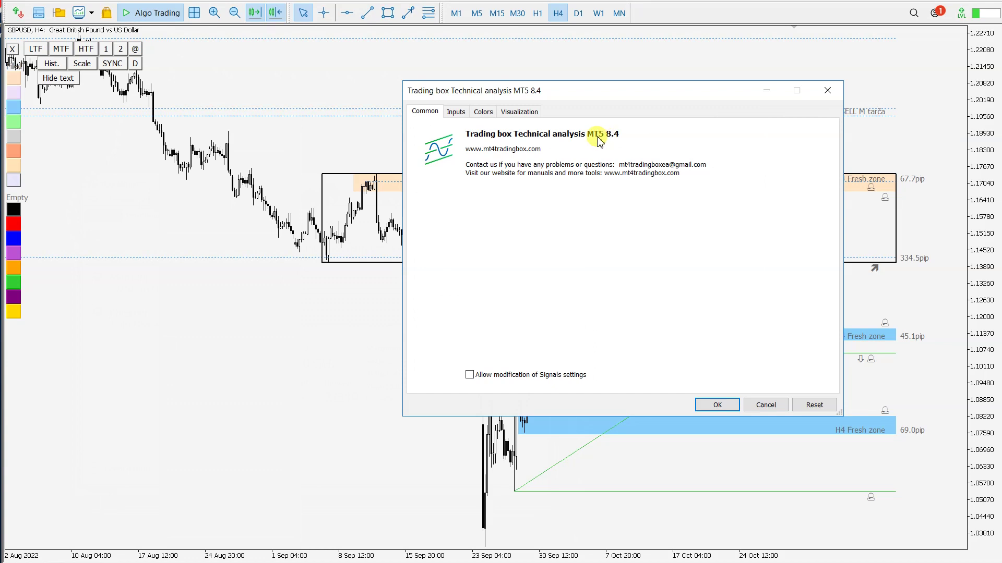
{"action": "left_click", "coordinate": [828, 91]}
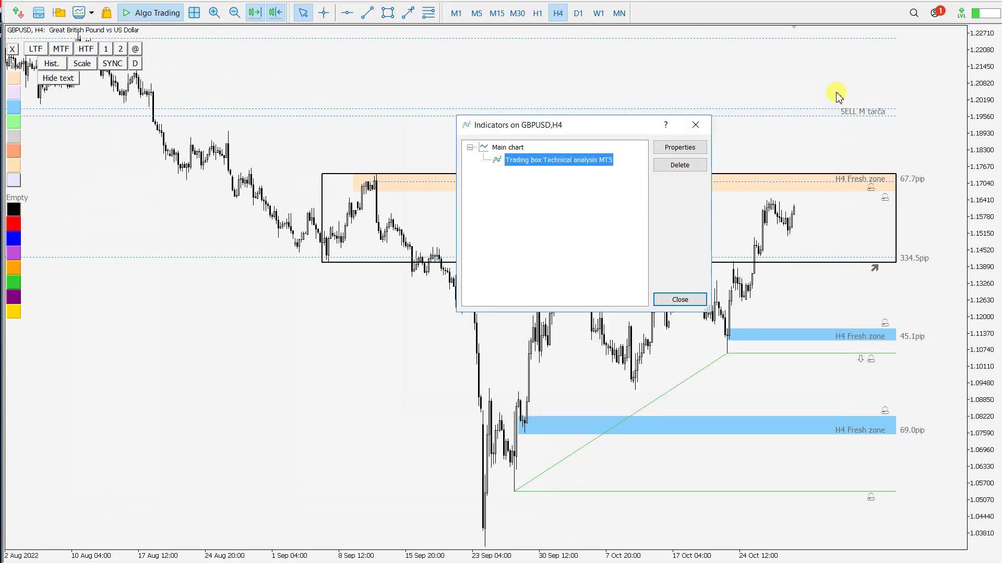
{"action": "left_click", "coordinate": [695, 125]}
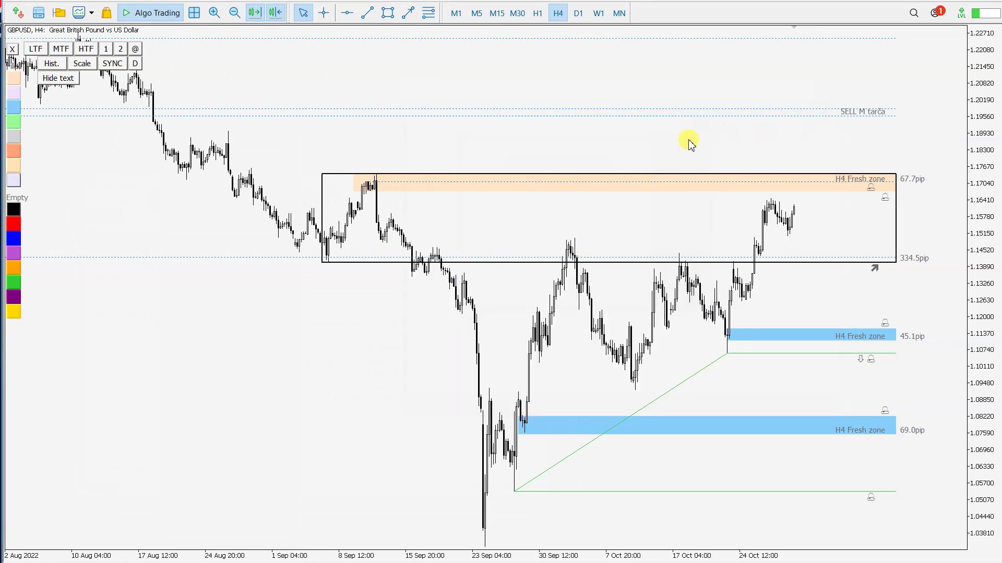
Step: Rename the blue 45.1pip zone to Fresh zone
{"action": "left_click", "coordinate": [322, 177]}
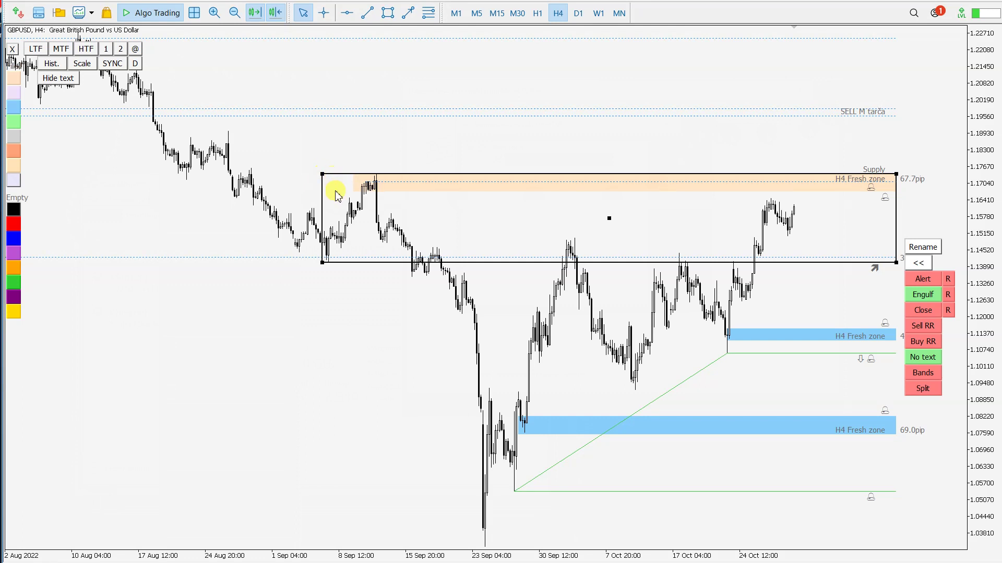
{"action": "left_click", "coordinate": [296, 261]}
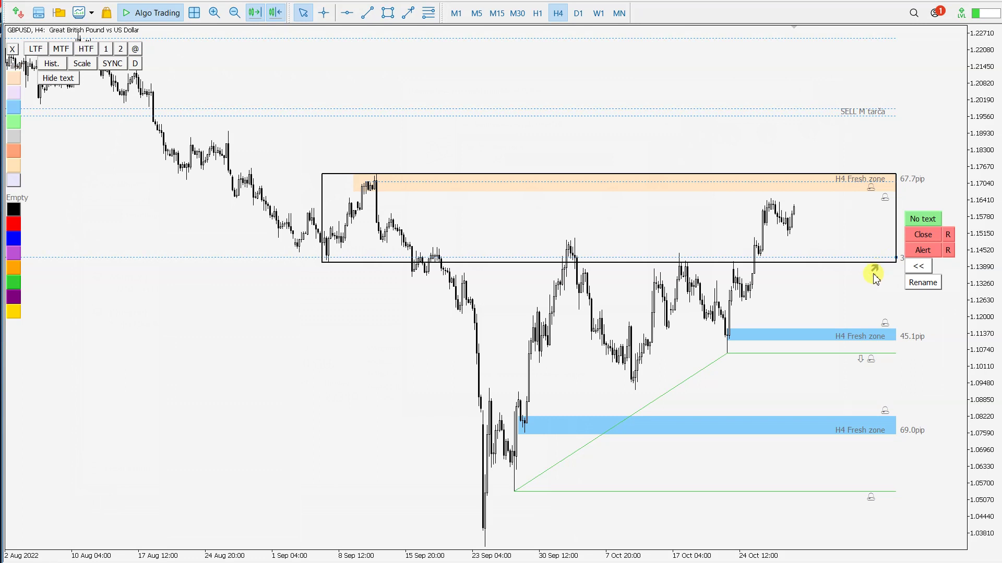
{"action": "left_click", "coordinate": [894, 333]}
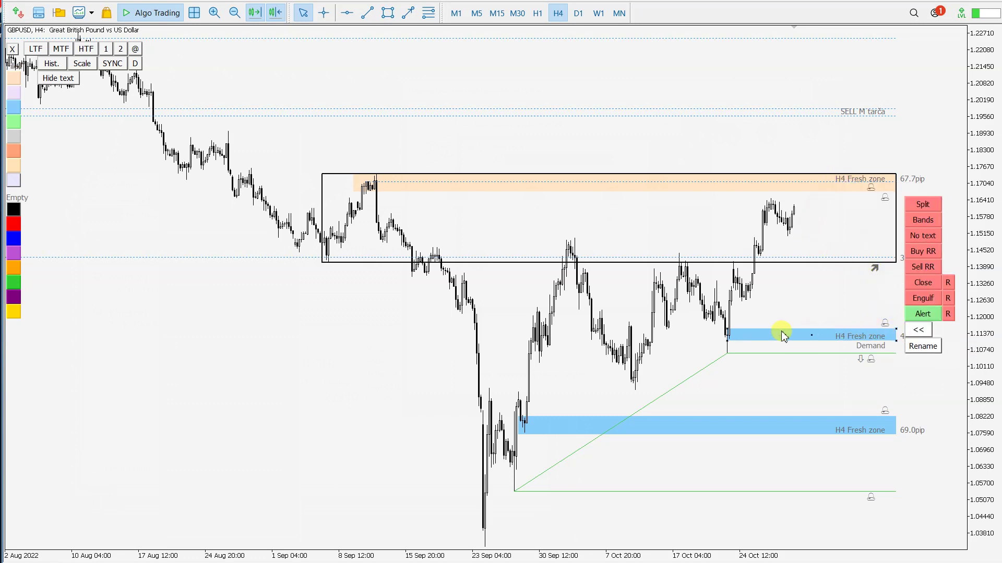
{"action": "left_click", "coordinate": [895, 334]}
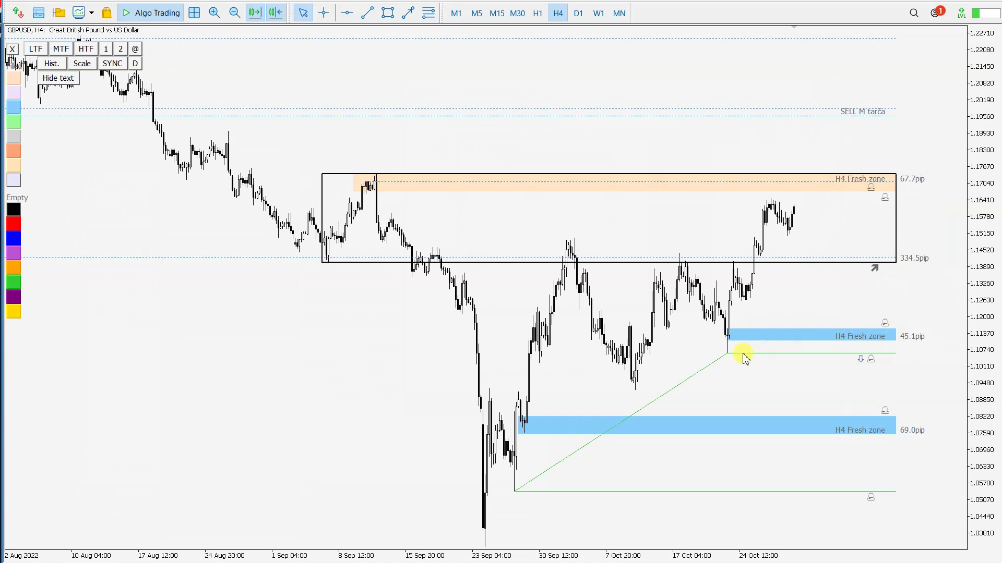
{"action": "left_click", "coordinate": [709, 364]}
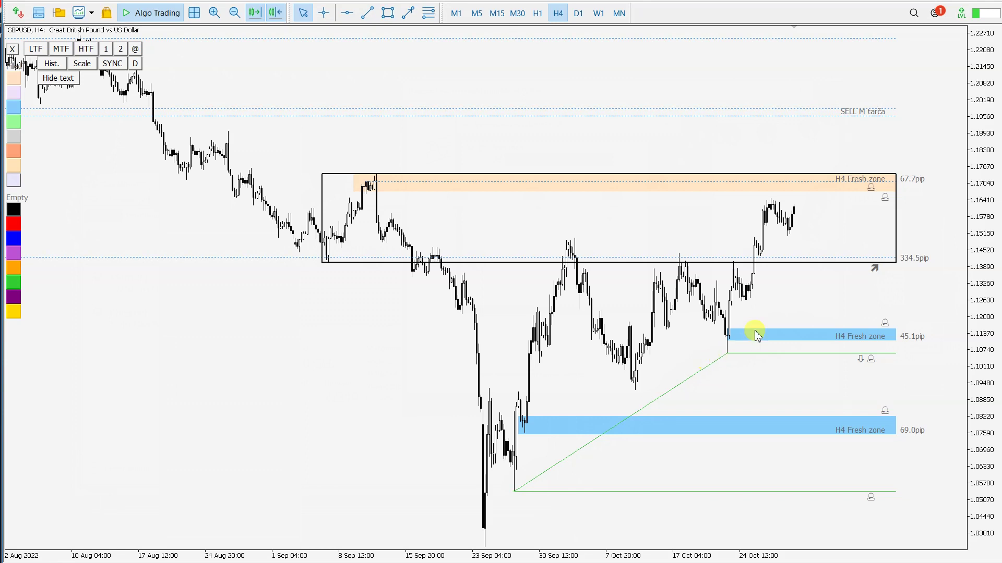
{"action": "left_click", "coordinate": [898, 331]}
{"action": "left_click", "coordinate": [925, 346]}
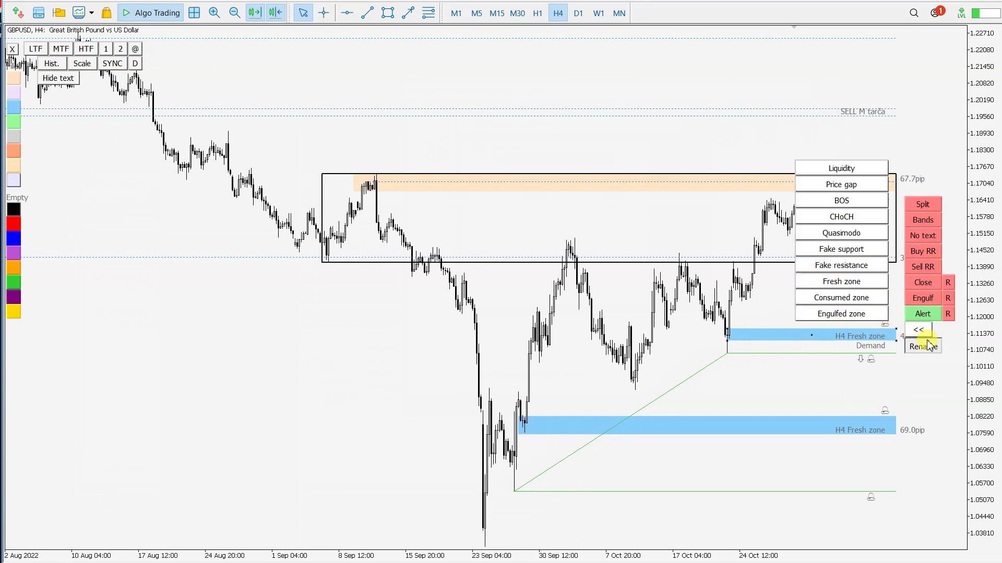
{"action": "left_click", "coordinate": [846, 282]}
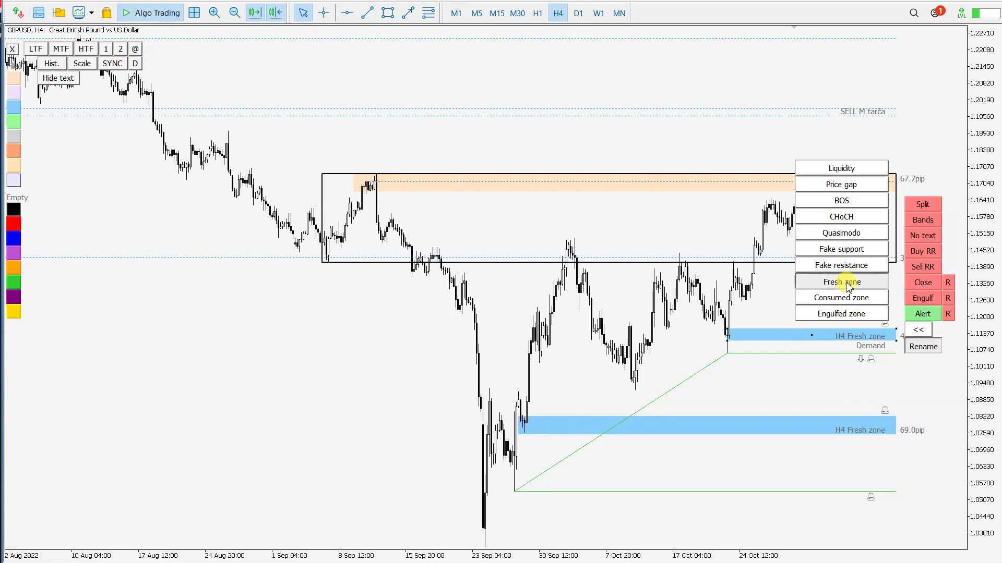
Step: Turn on the engulf and close alerts for the blue 45.1pip zone
{"action": "left_click", "coordinate": [893, 332]}
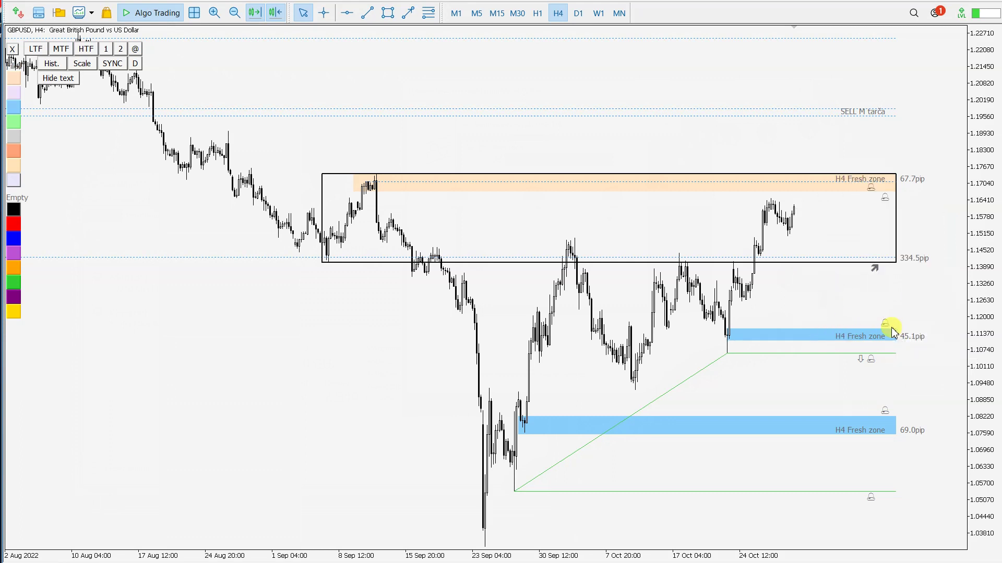
{"action": "left_click", "coordinate": [893, 334]}
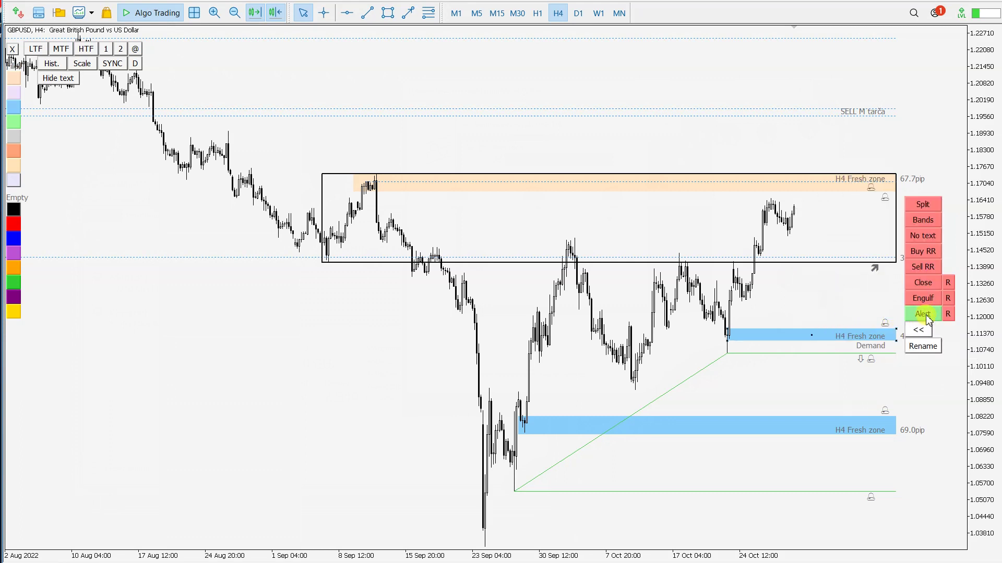
{"action": "left_click", "coordinate": [929, 299]}
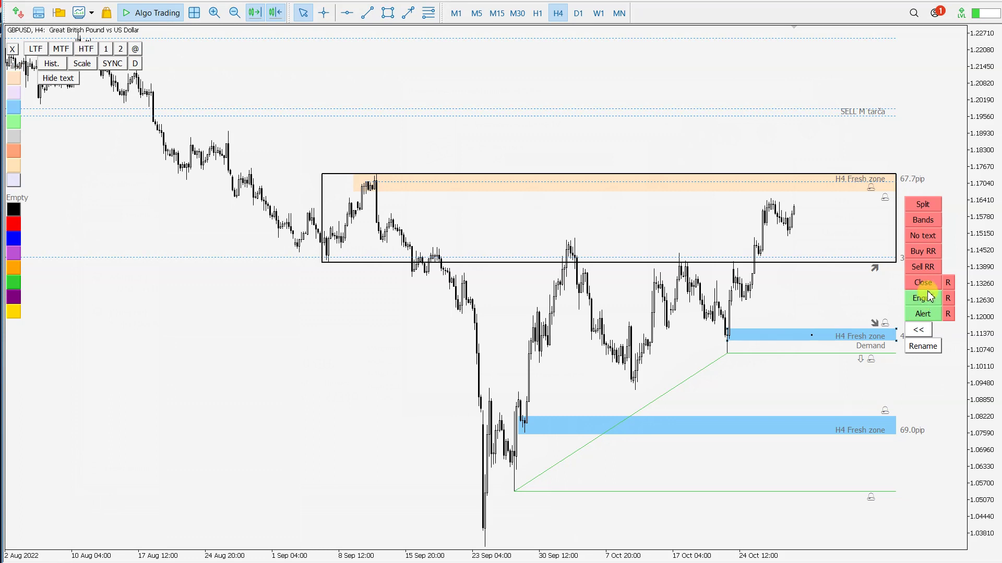
{"action": "left_click", "coordinate": [926, 287]}
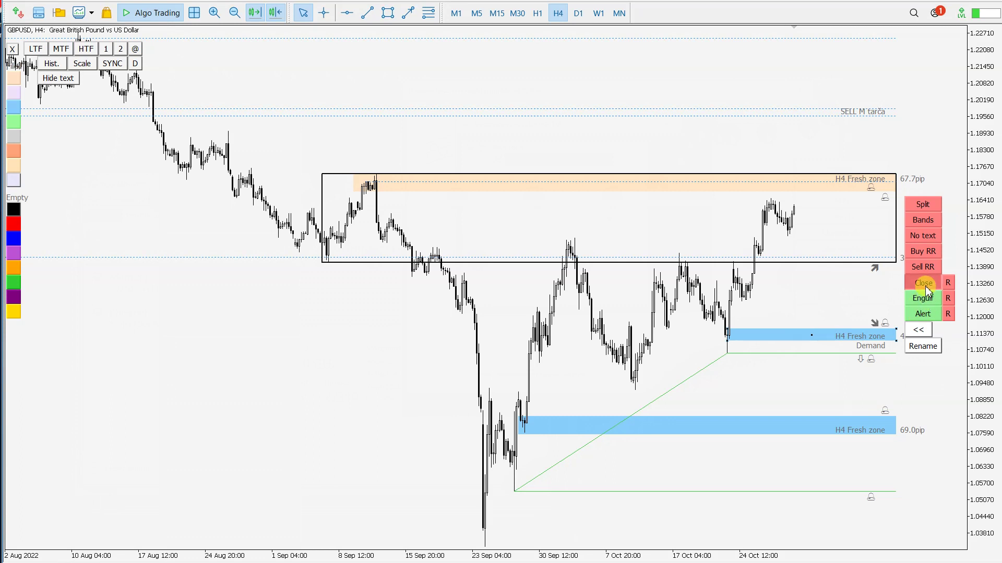
{"action": "left_click", "coordinate": [895, 345]}
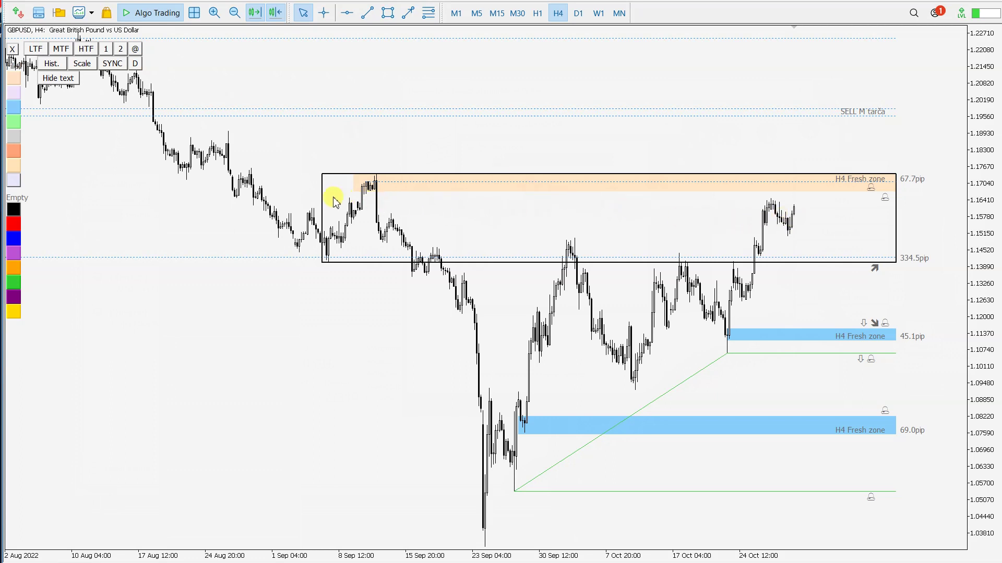
Step: Move the GBPUSD chart from the weekly view through daily to the H4 timeframe
{"action": "left_click", "coordinate": [577, 14]}
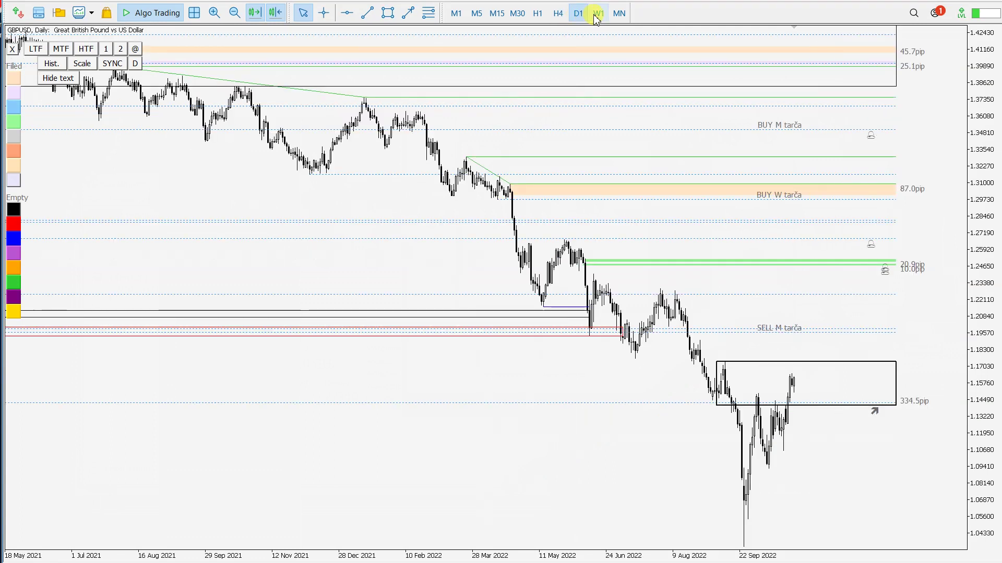
{"action": "left_click", "coordinate": [598, 14]}
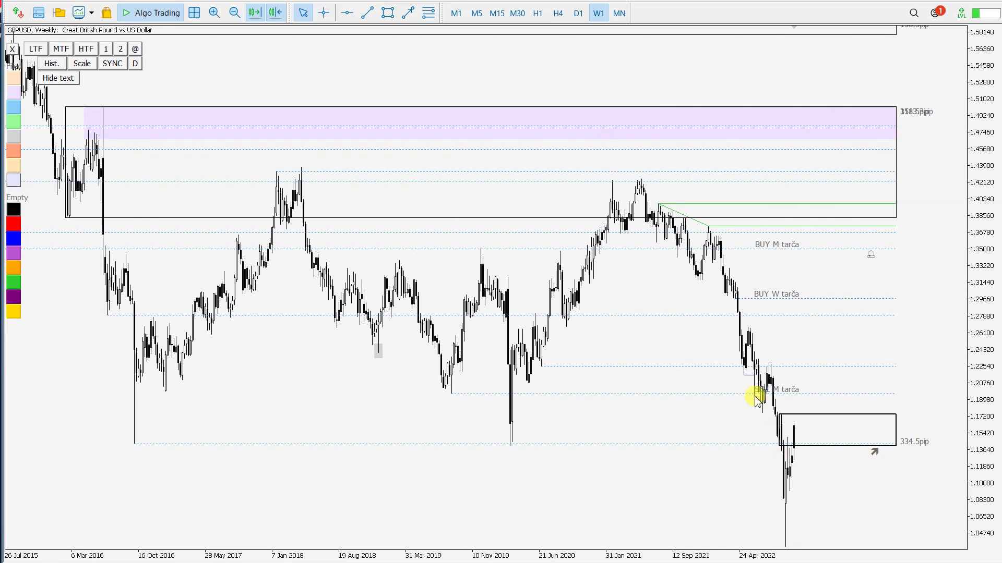
{"action": "left_click", "coordinate": [148, 445]}
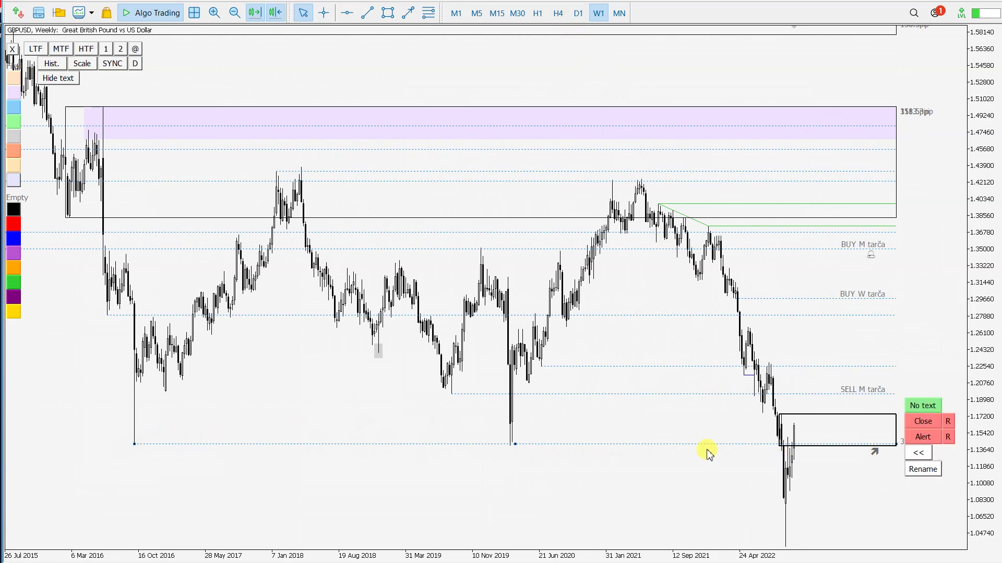
{"action": "left_click", "coordinate": [578, 14]}
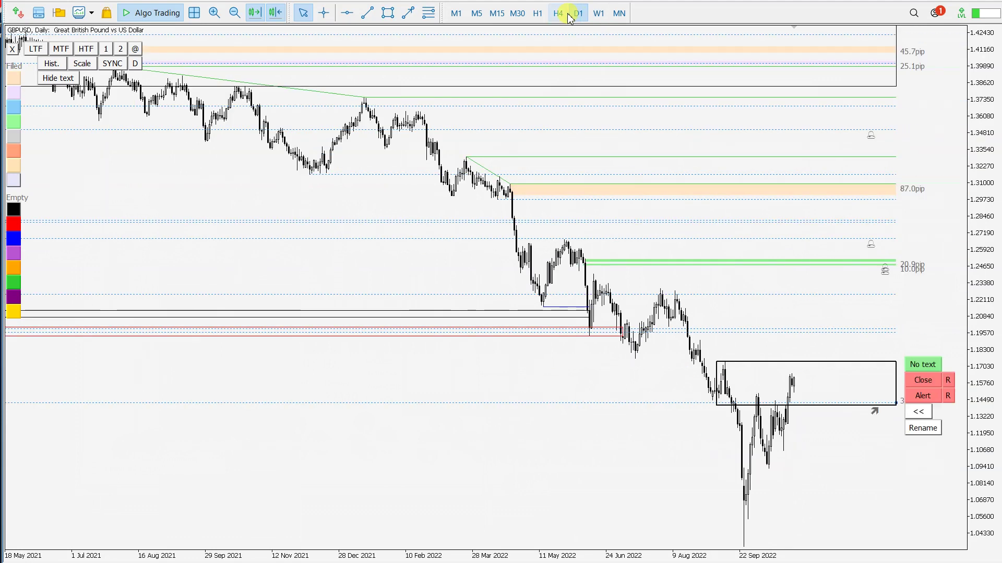
{"action": "left_click", "coordinate": [557, 16]}
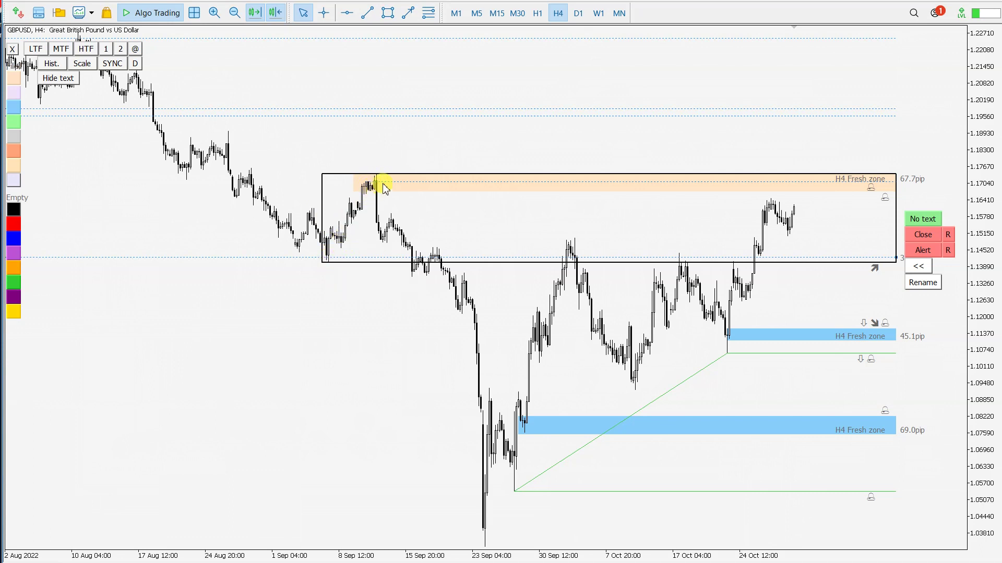
Step: Sketch green arrows for the drop from the supply zone to the September low and early-October swing
{"action": "left_click", "coordinate": [358, 193]}
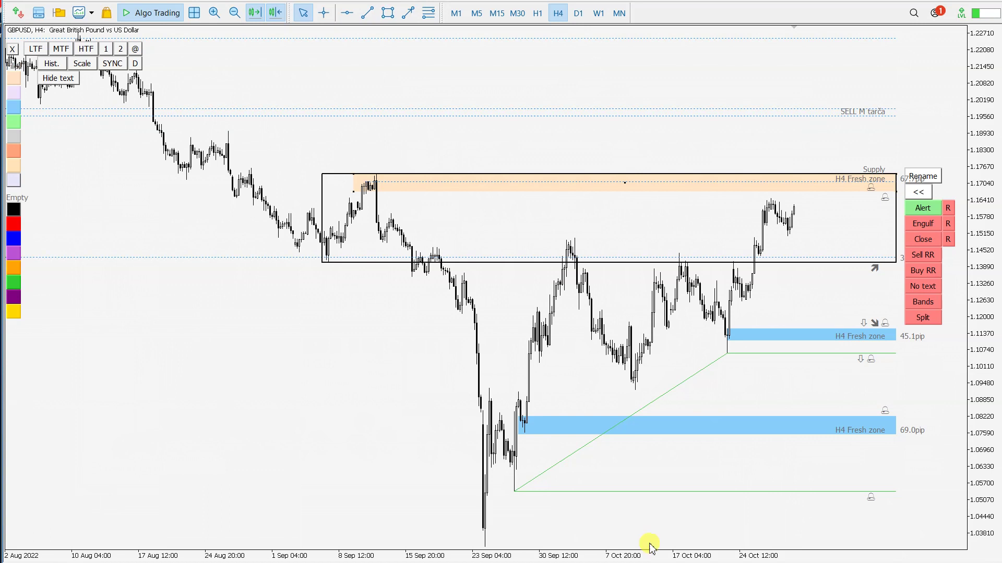
{"action": "mouse_move", "coordinate": [378, 178]}
{"action": "left_mouse_down"}
{"action": "mouse_move", "coordinate": [380, 259]}
{"action": "mouse_move", "coordinate": [413, 199]}
{"action": "left_mouse_up"}
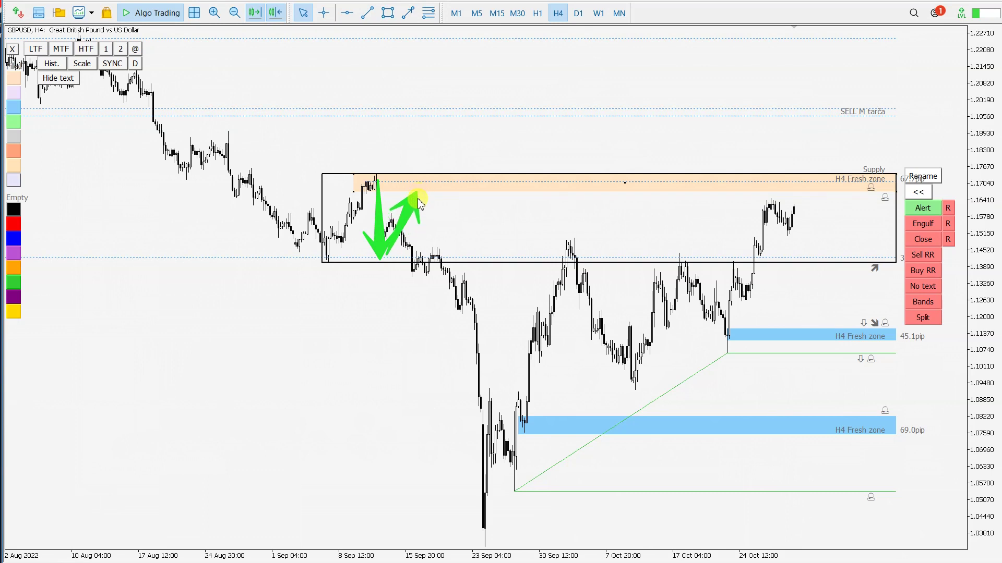
{"action": "key", "text": "ctrl+z"}
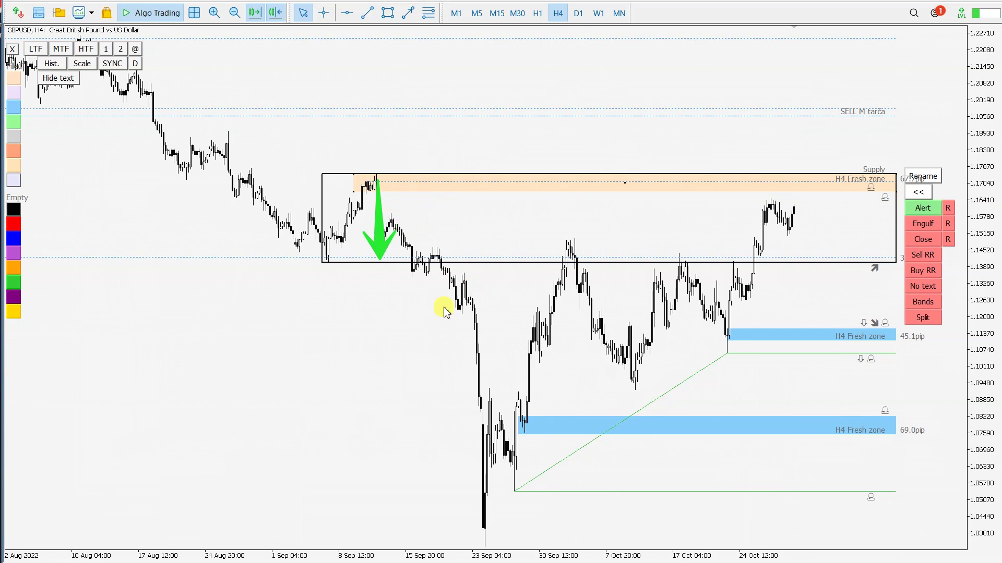
{"action": "mouse_move", "coordinate": [420, 243]}
{"action": "left_mouse_down"}
{"action": "mouse_move", "coordinate": [481, 358]}
{"action": "mouse_move", "coordinate": [493, 524]}
{"action": "mouse_move", "coordinate": [479, 545]}
{"action": "mouse_move", "coordinate": [513, 482]}
{"action": "mouse_move", "coordinate": [549, 276]}
{"action": "mouse_move", "coordinate": [568, 241]}
{"action": "left_mouse_up"}
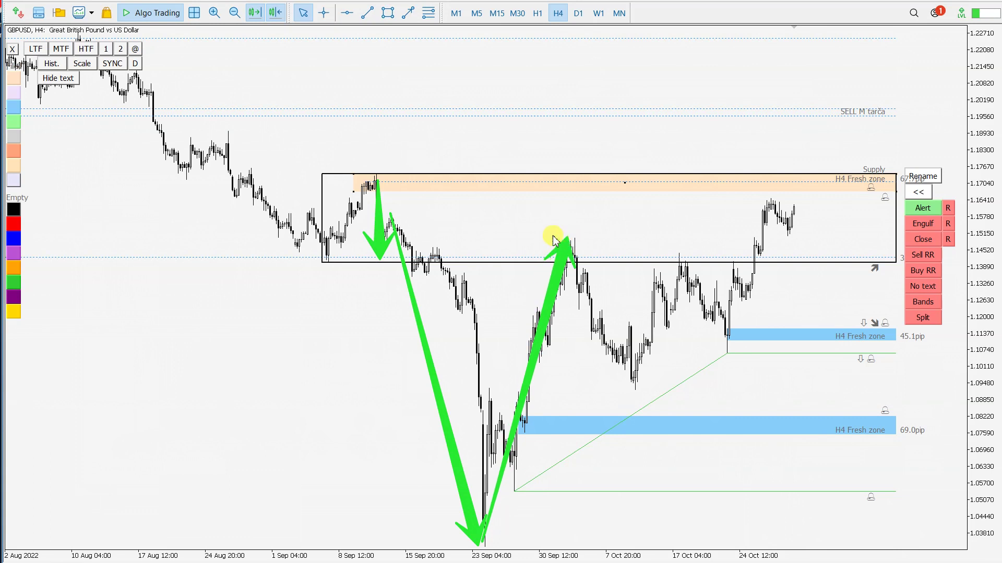
{"action": "mouse_move", "coordinate": [570, 239]}
{"action": "left_mouse_down"}
{"action": "mouse_move", "coordinate": [627, 343]}
{"action": "mouse_move", "coordinate": [639, 393]}
{"action": "mouse_move", "coordinate": [661, 368]}
{"action": "mouse_move", "coordinate": [680, 251]}
{"action": "mouse_move", "coordinate": [734, 356]}
{"action": "left_mouse_up"}
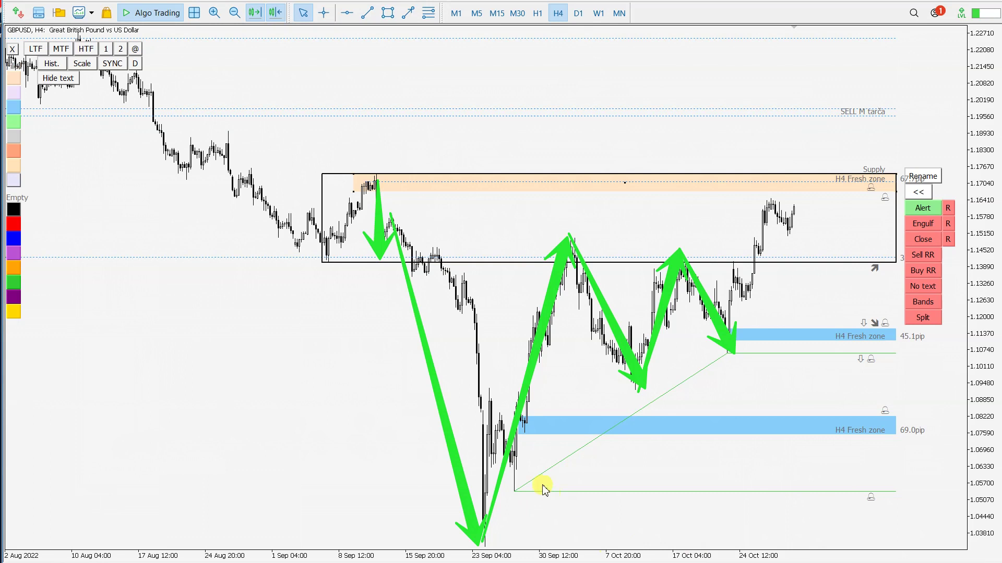
Step: Draw arrows for the rally back into supply and the expected drop, then clear all drawings
{"action": "left_click_drag", "start_coordinate": [484, 540], "coordinate": [736, 355]}
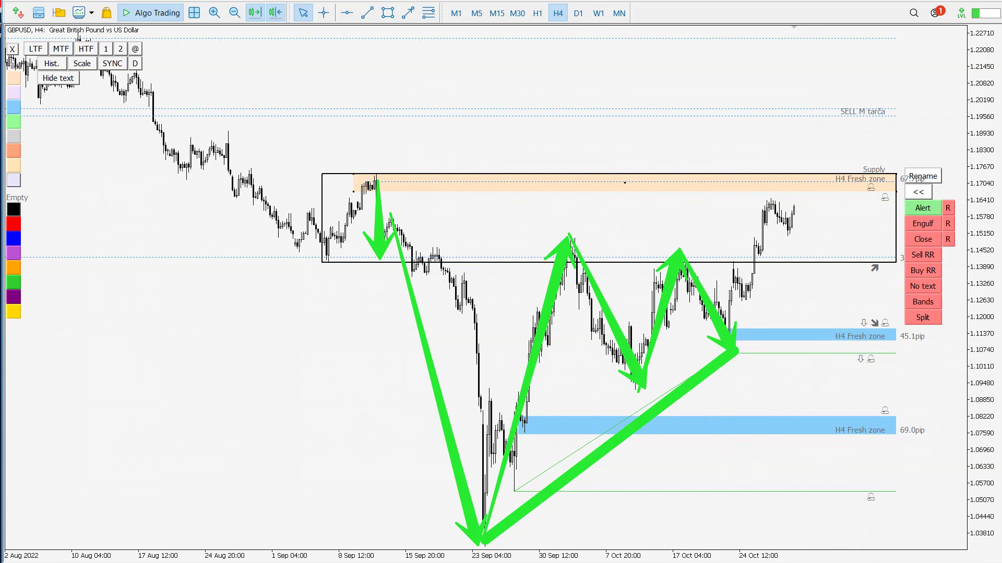
{"action": "left_click_drag", "start_coordinate": [736, 340], "coordinate": [777, 196]}
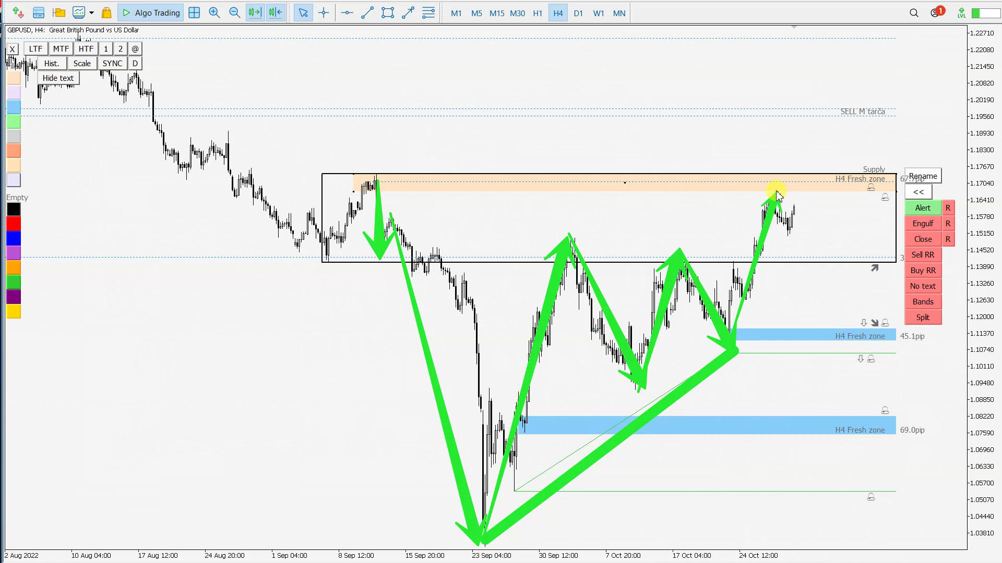
{"action": "mouse_move", "coordinate": [777, 196]}
{"action": "left_mouse_down"}
{"action": "mouse_move", "coordinate": [819, 331]}
{"action": "mouse_move", "coordinate": [824, 319]}
{"action": "mouse_move", "coordinate": [841, 491]}
{"action": "left_mouse_up"}
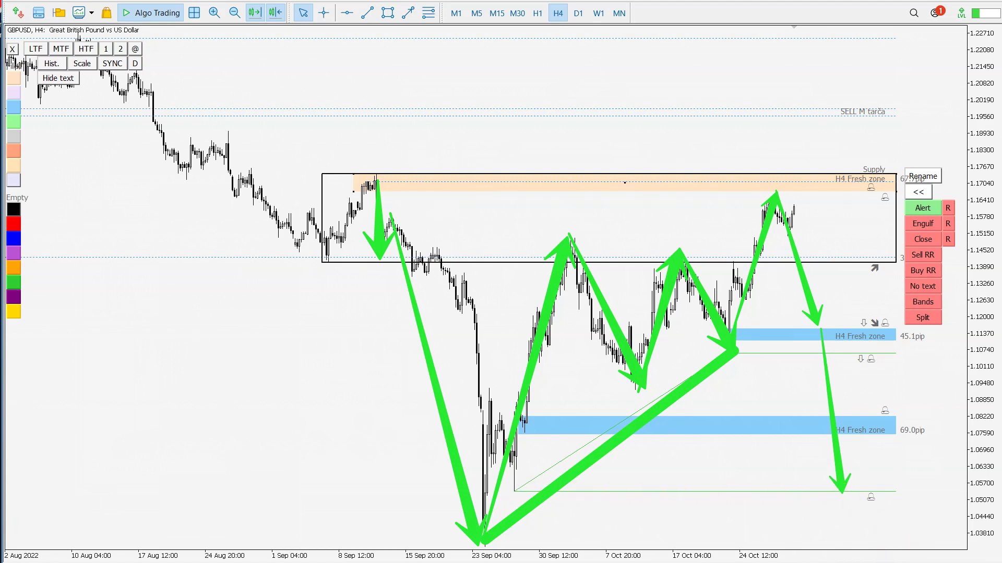
{"action": "key", "text": "Escape"}
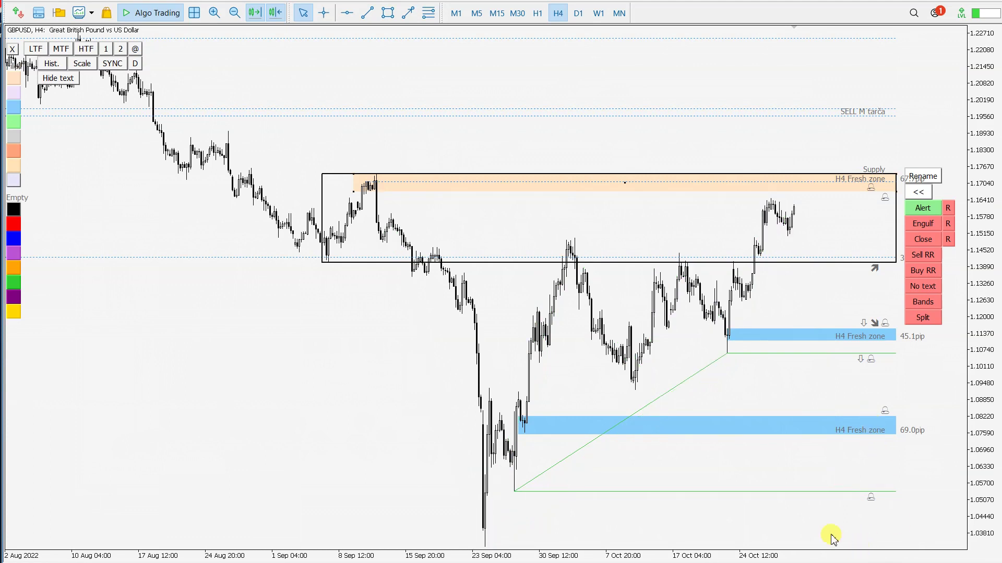
Step: Select and deselect the supply rectangle, ending deselected so the 67.7pip and 334.5pip labels show
{"action": "double_click", "coordinate": [324, 174]}
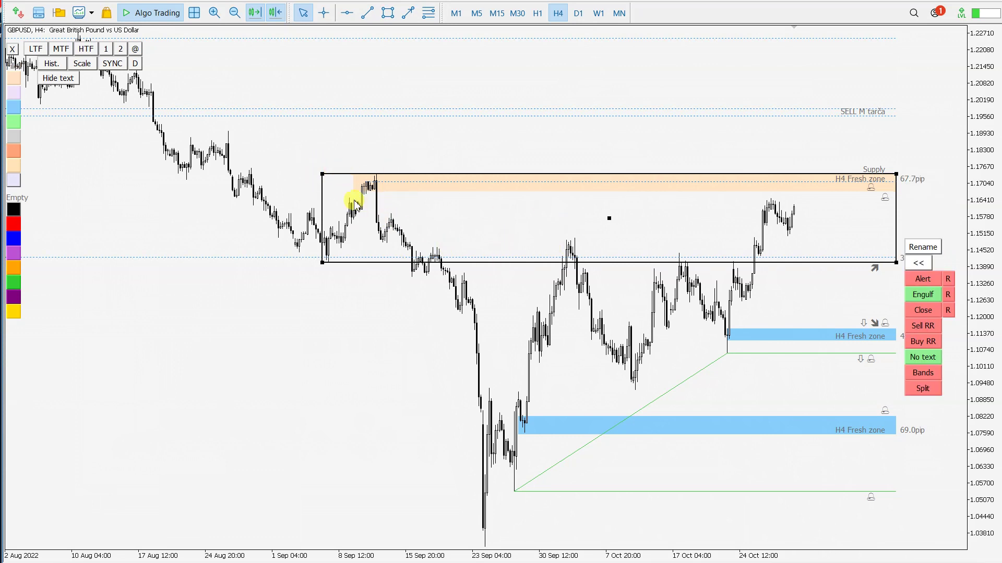
{"action": "double_click", "coordinate": [321, 176]}
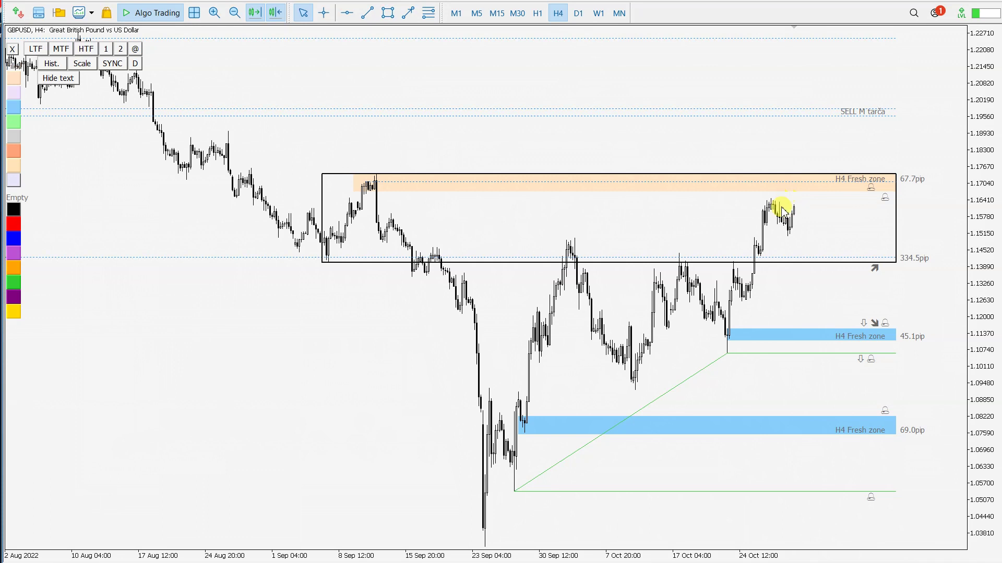
{"action": "left_click", "coordinate": [357, 192]}
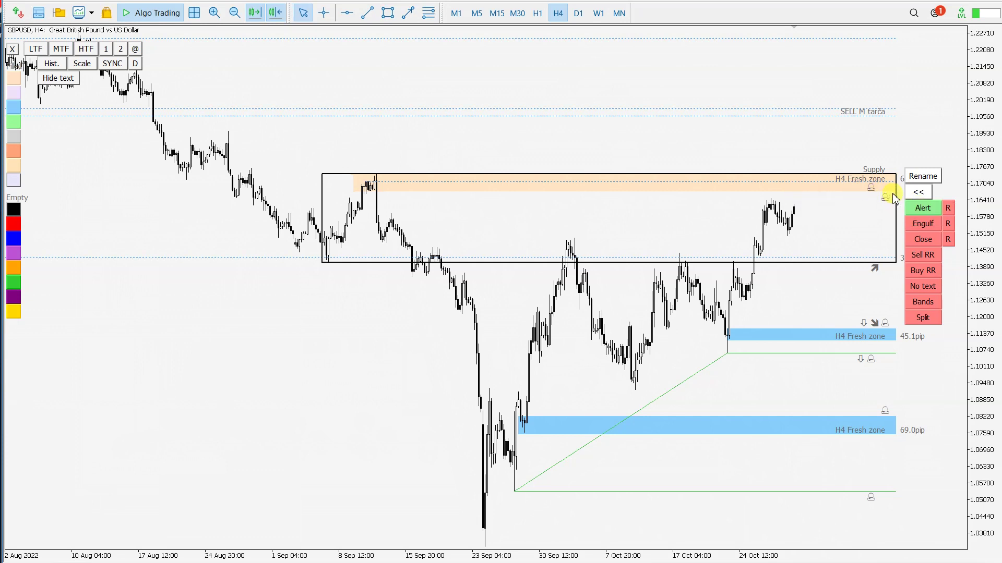
{"action": "double_click", "coordinate": [896, 263]}
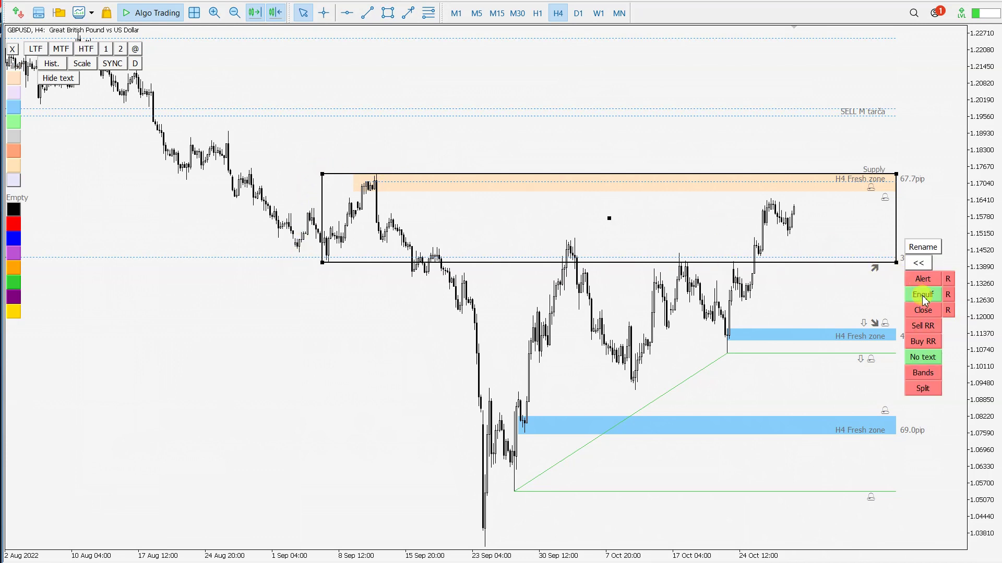
{"action": "left_click", "coordinate": [891, 264]}
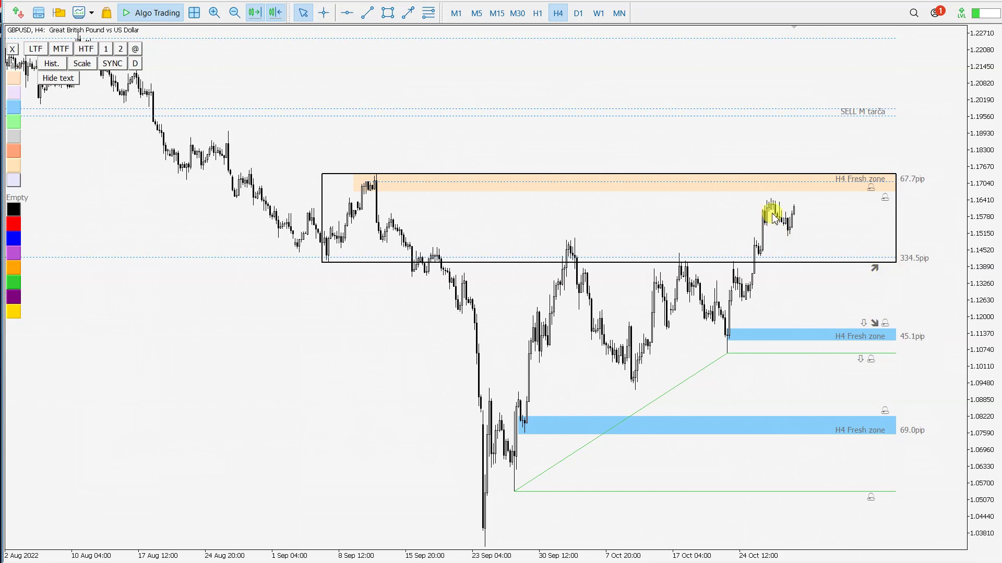
{"action": "mouse_move", "coordinate": [795, 210]}
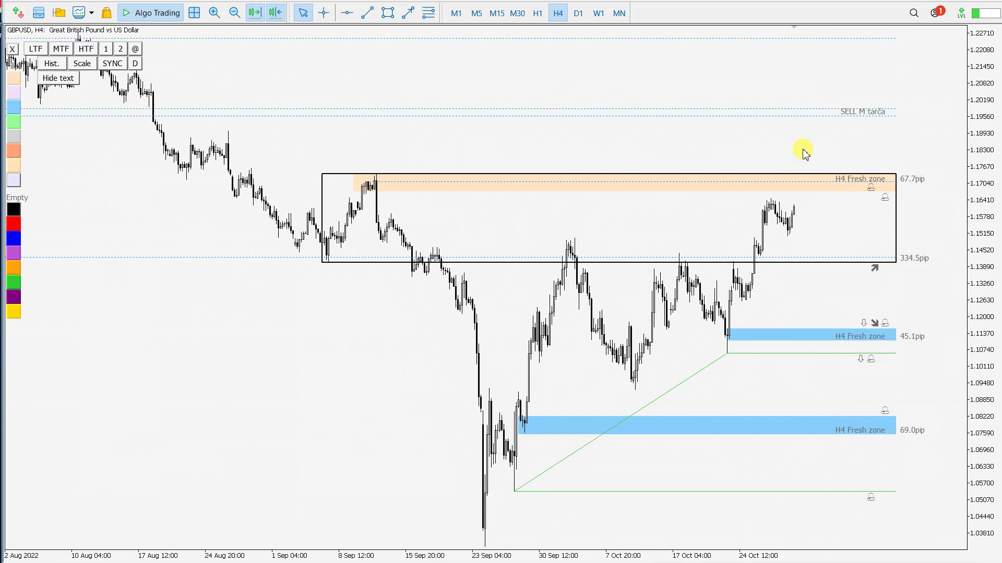
{"action": "left_click", "coordinate": [323, 173]}
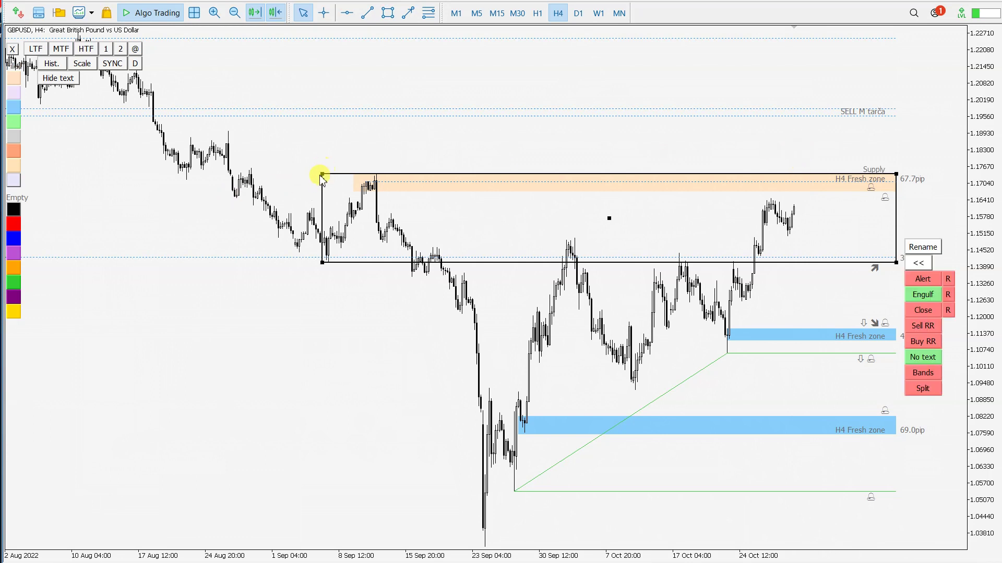
{"action": "left_click", "coordinate": [321, 177]}
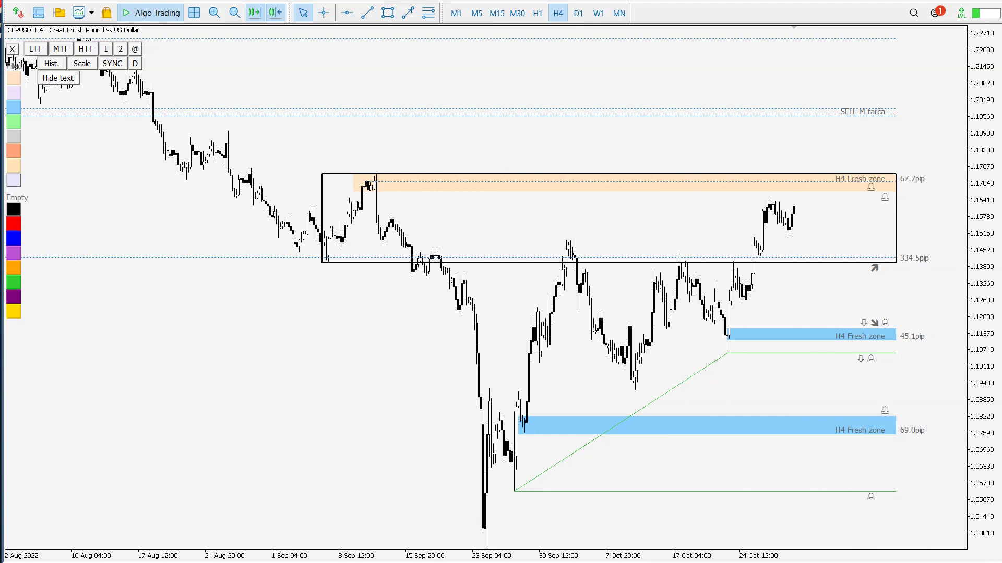
Step: Sketch a push up from the latest candles, a pullback, and a line along the box's lower edge
{"action": "left_click_drag", "start_coordinate": [786, 224], "coordinate": [812, 134]}
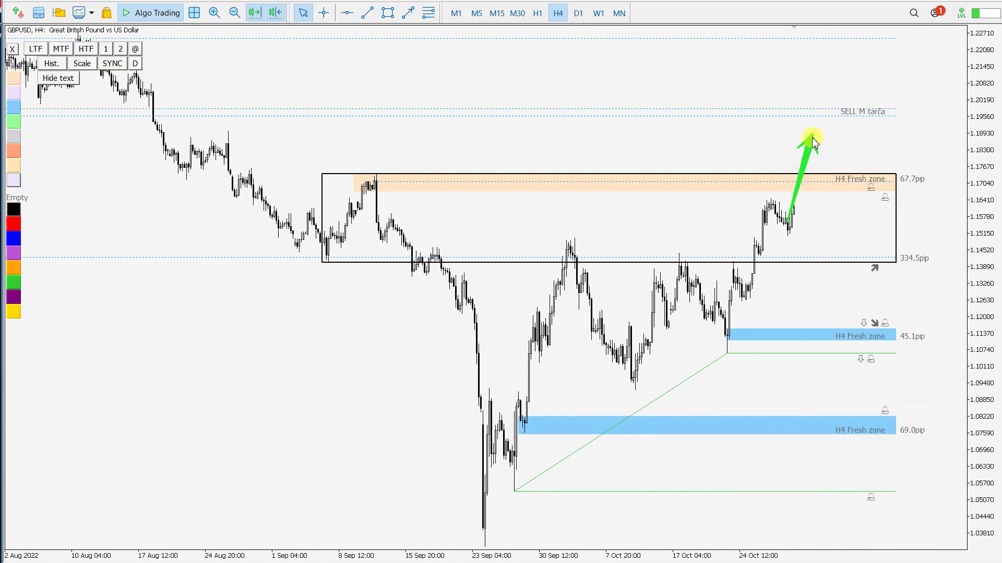
{"action": "mouse_move", "coordinate": [812, 136]}
{"action": "left_mouse_down"}
{"action": "mouse_move", "coordinate": [838, 208]}
{"action": "mouse_move", "coordinate": [861, 168]}
{"action": "mouse_move", "coordinate": [874, 265]}
{"action": "left_mouse_up"}
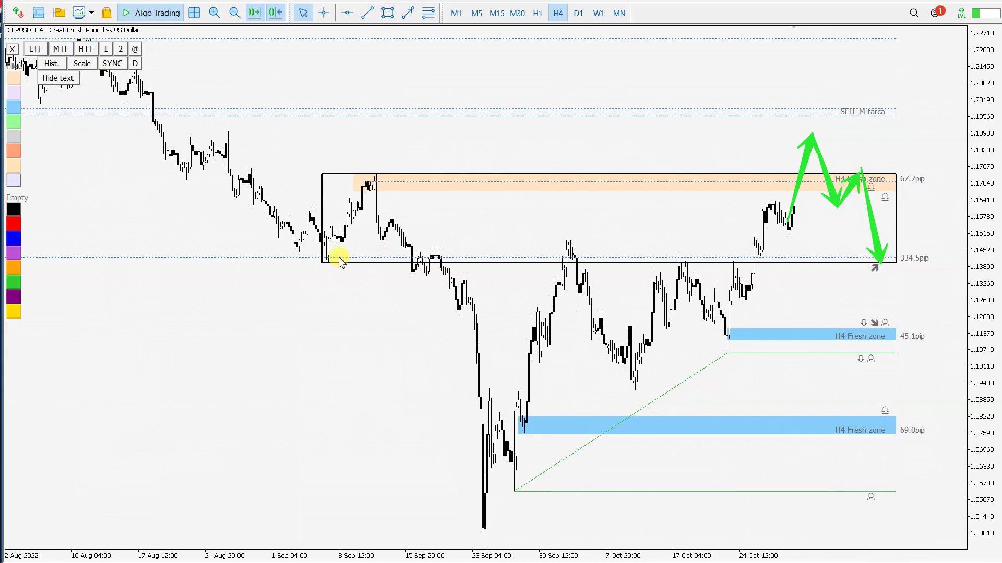
{"action": "mouse_move", "coordinate": [286, 255]}
{"action": "left_mouse_down"}
{"action": "mouse_move", "coordinate": [872, 263]}
{"action": "mouse_move", "coordinate": [898, 235]}
{"action": "mouse_move", "coordinate": [956, 43]}
{"action": "left_mouse_up"}
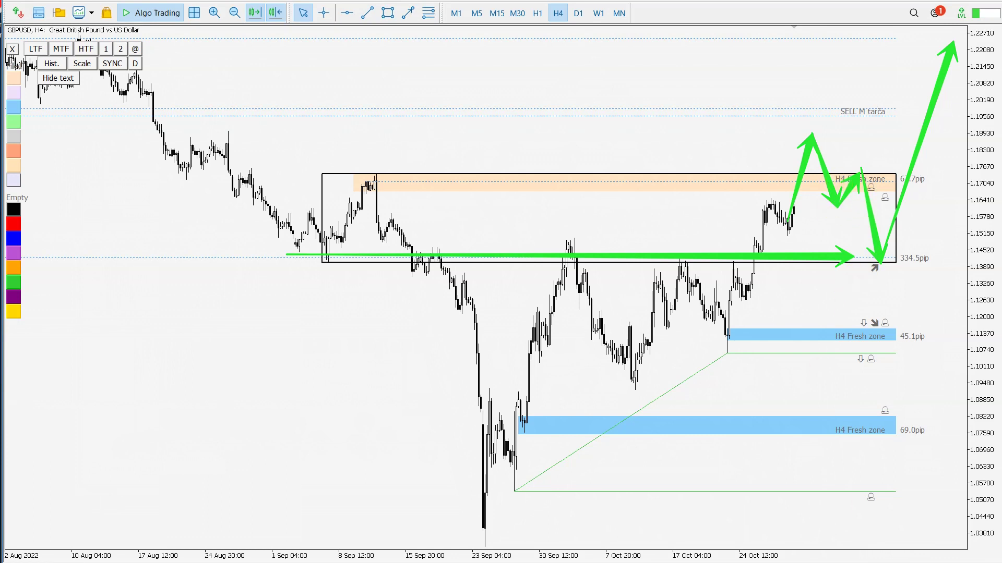
Step: Clear that sketch and draw a green arrow from the latest candles up to the SELL M line
{"action": "key", "text": "Escape"}
{"action": "left_click_drag", "start_coordinate": [791, 218], "coordinate": [804, 175]}
{"action": "mouse_move", "coordinate": [815, 140]}
{"action": "left_mouse_down"}
{"action": "mouse_move", "coordinate": [825, 115]}
{"action": "mouse_move", "coordinate": [833, 217]}
{"action": "mouse_move", "coordinate": [860, 343]}
{"action": "mouse_move", "coordinate": [938, 41]}
{"action": "left_mouse_up"}
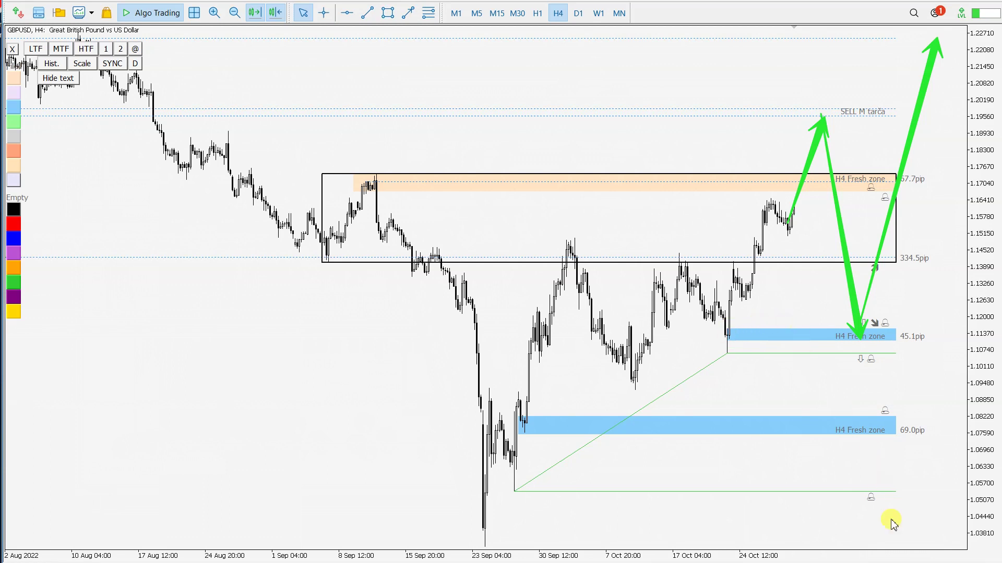
Step: Clear the green arrows and open then close the supply zone's options panel
{"action": "key", "text": "Escape"}
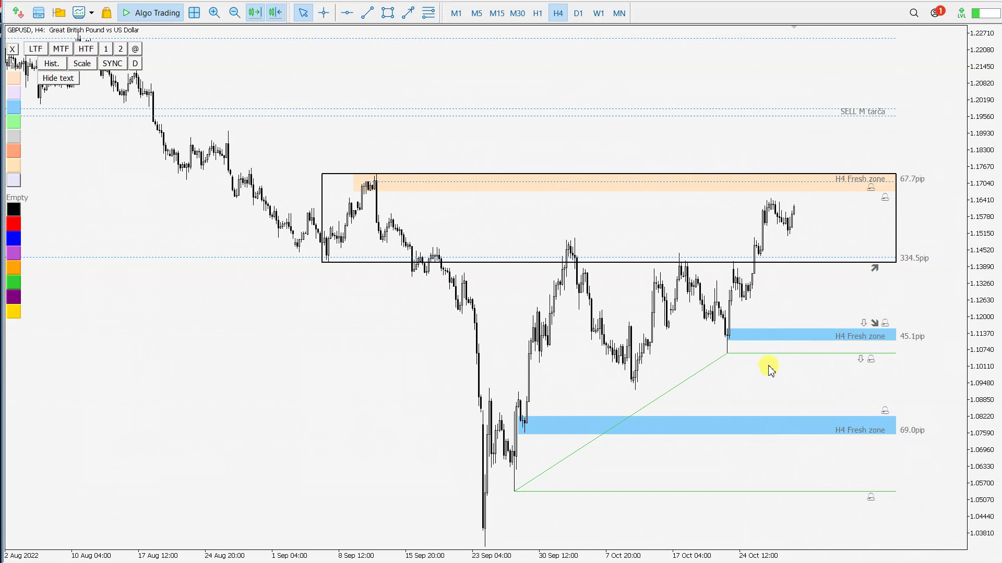
{"action": "left_click", "coordinate": [355, 194]}
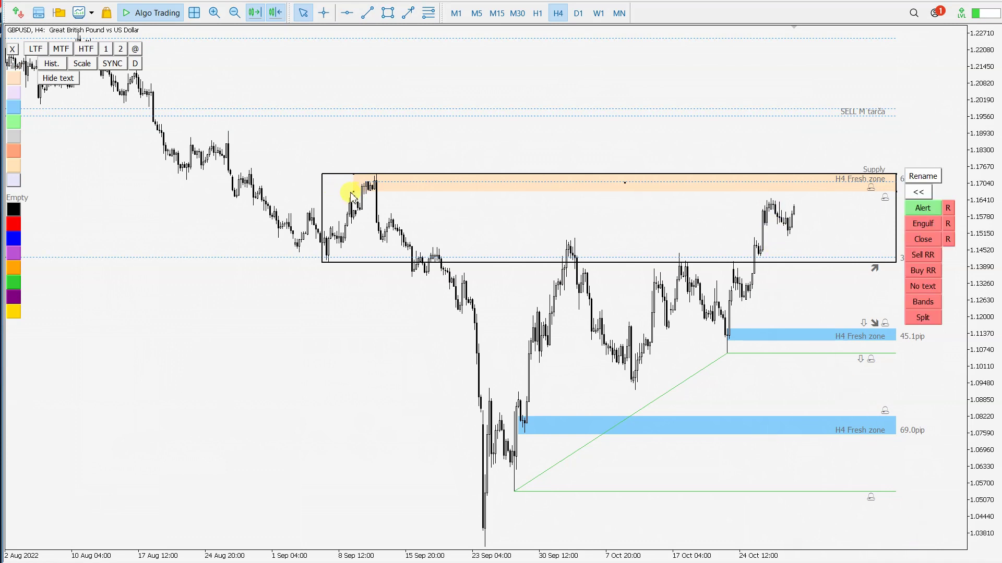
{"action": "left_click", "coordinate": [350, 194]}
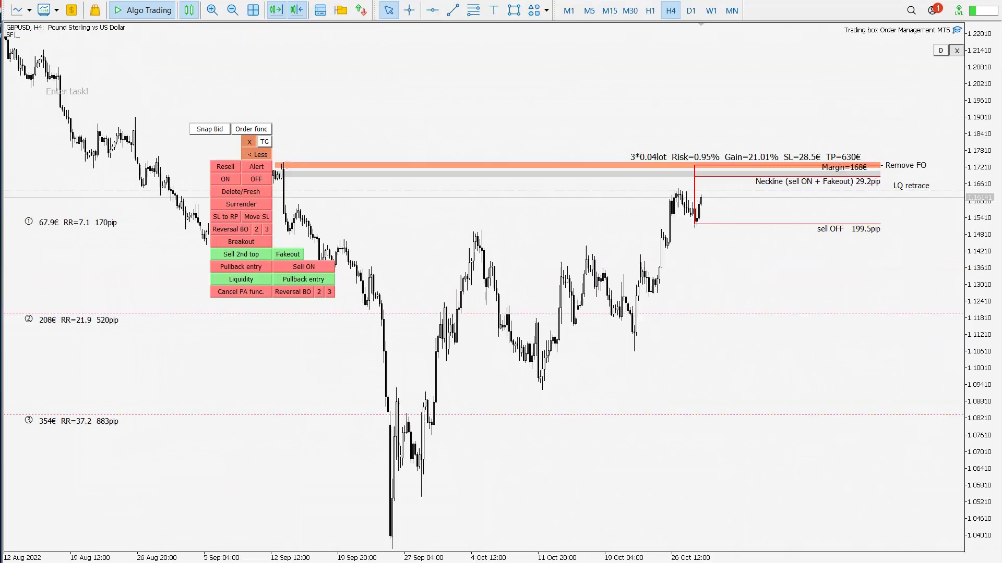
Step: Review the Order Management EA's Inputs and Common tabs, then close its properties window
{"action": "left_click", "coordinate": [957, 33]}
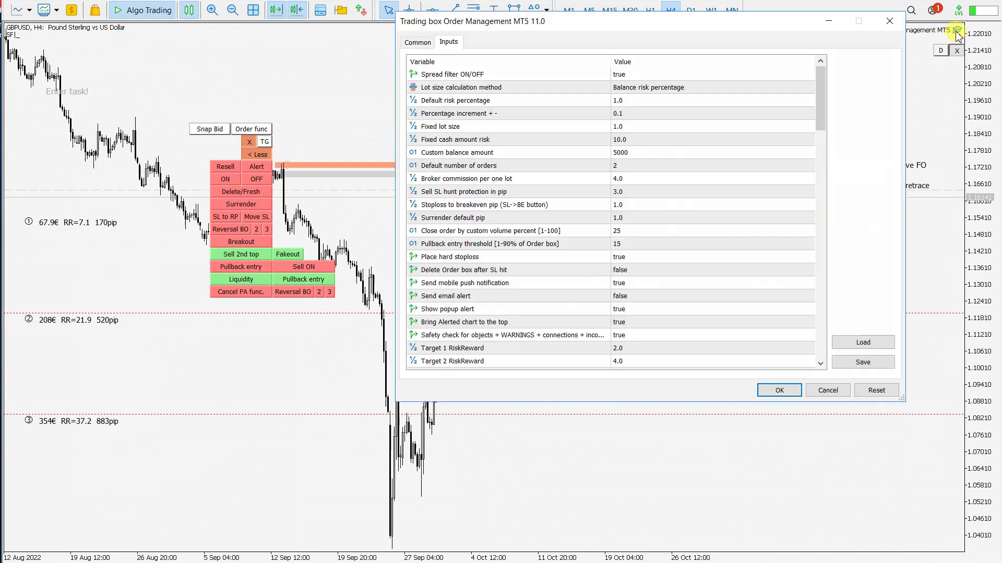
{"action": "left_click", "coordinate": [418, 42]}
{"action": "left_click_drag", "start_coordinate": [550, 20], "coordinate": [397, 40]}
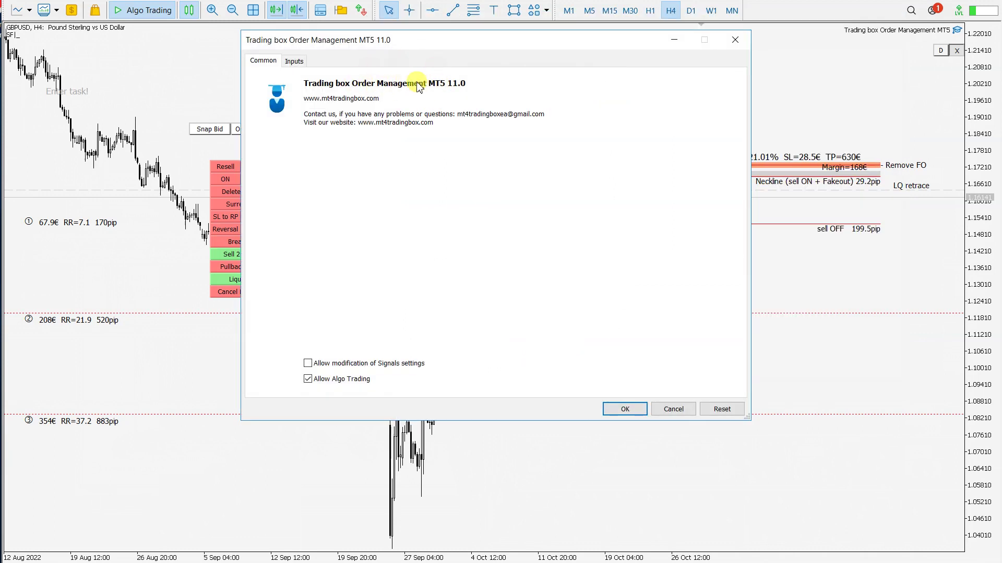
{"action": "left_click", "coordinate": [733, 41]}
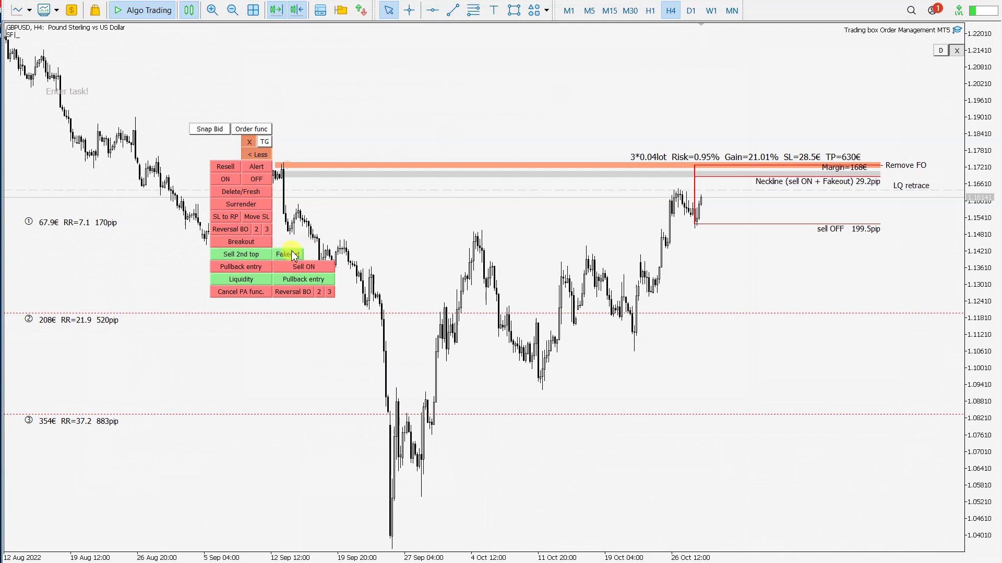
Step: Enable H&S execution on M5, M15, M30 and H1 for the sell box and accept the warning
{"action": "left_click", "coordinate": [258, 281]}
{"action": "left_click", "coordinate": [291, 283]}
{"action": "left_click", "coordinate": [957, 51]}
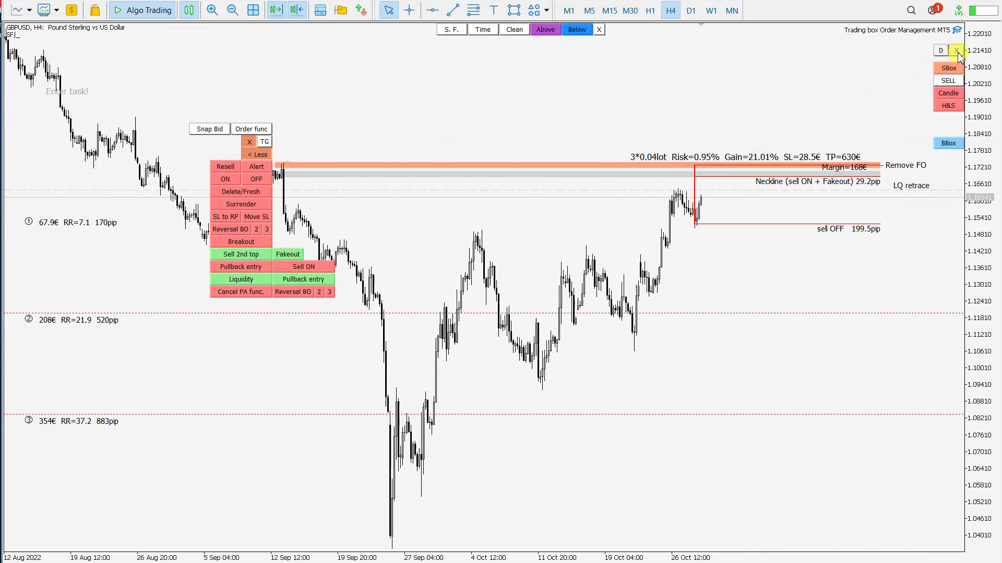
{"action": "left_click", "coordinate": [945, 108]}
{"action": "left_click", "coordinate": [923, 107]}
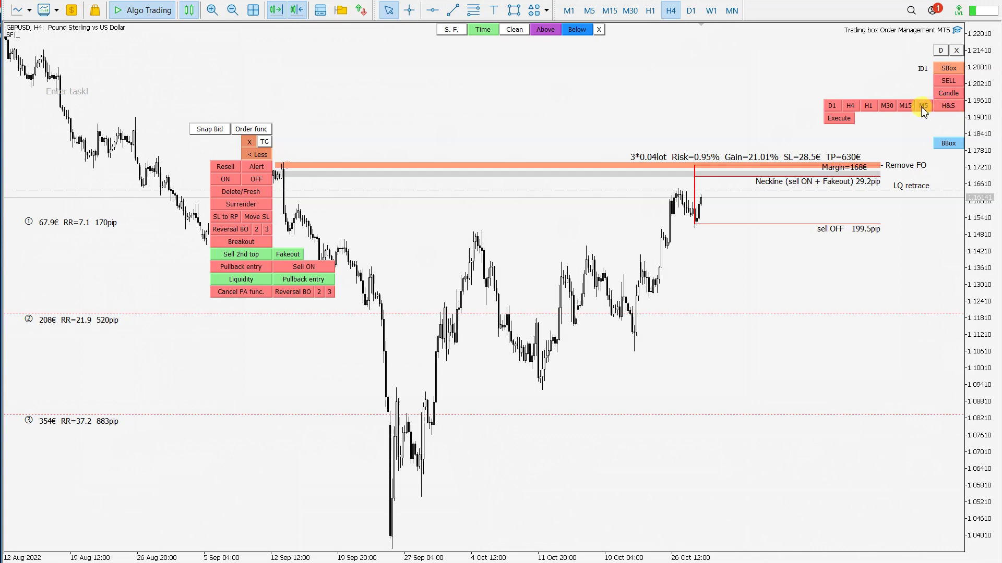
{"action": "left_click", "coordinate": [923, 106]}
{"action": "left_click", "coordinate": [888, 109]}
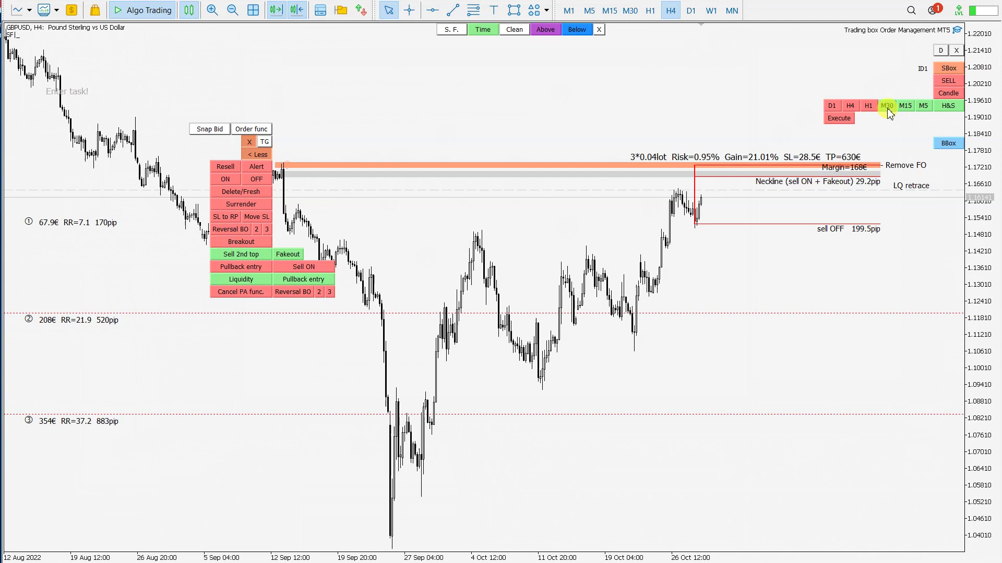
{"action": "left_click", "coordinate": [868, 107]}
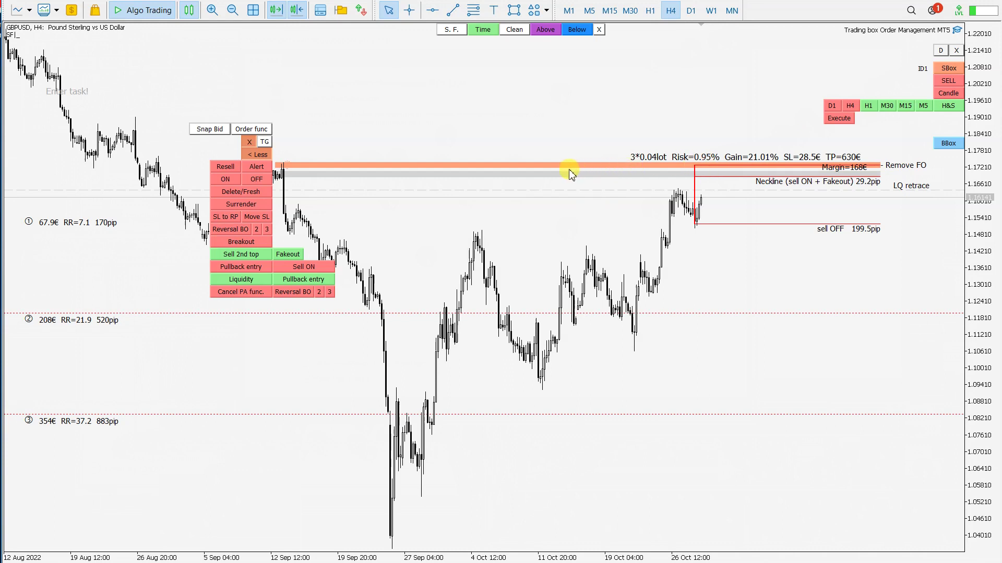
{"action": "left_click", "coordinate": [834, 120]}
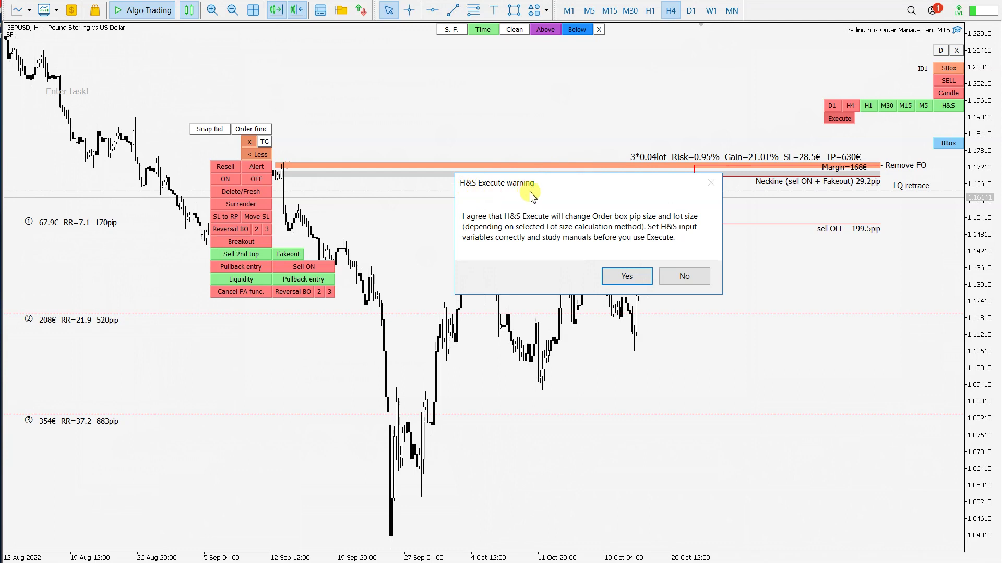
{"action": "left_click", "coordinate": [627, 275]}
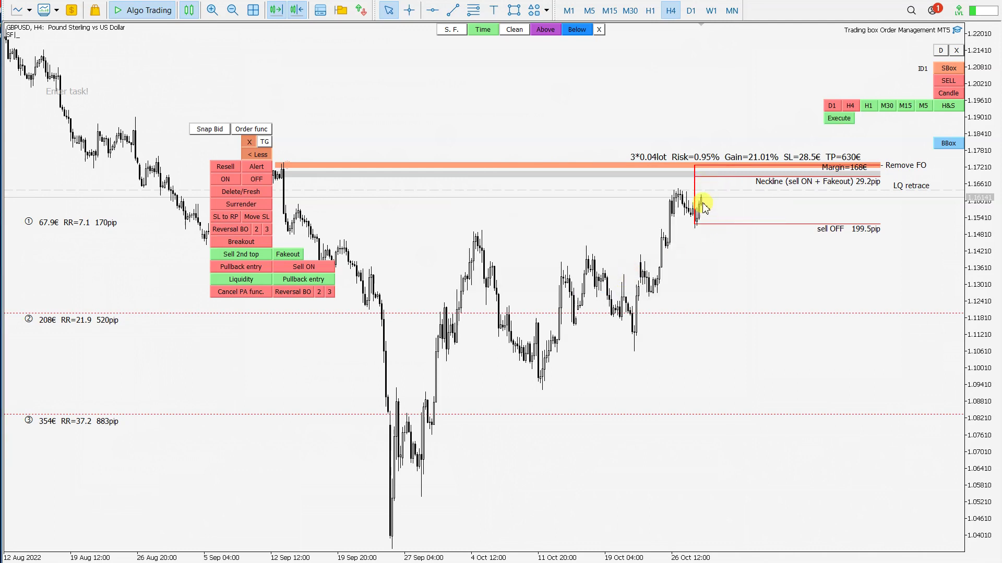
{"action": "mouse_move", "coordinate": [702, 202]}
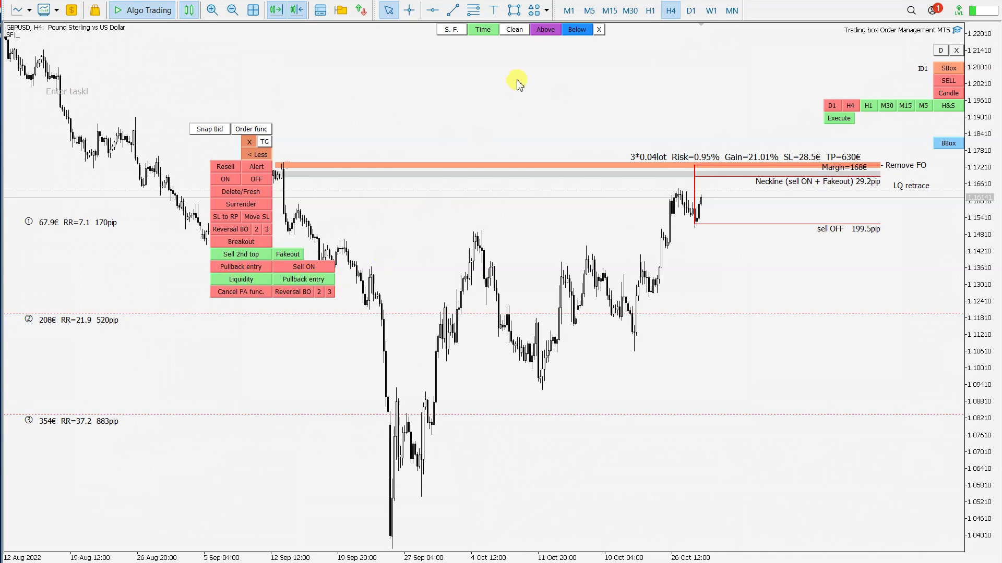
Step: Switch the chart to M30 and hide the top tools strip and sell box function column
{"action": "left_click", "coordinate": [649, 12]}
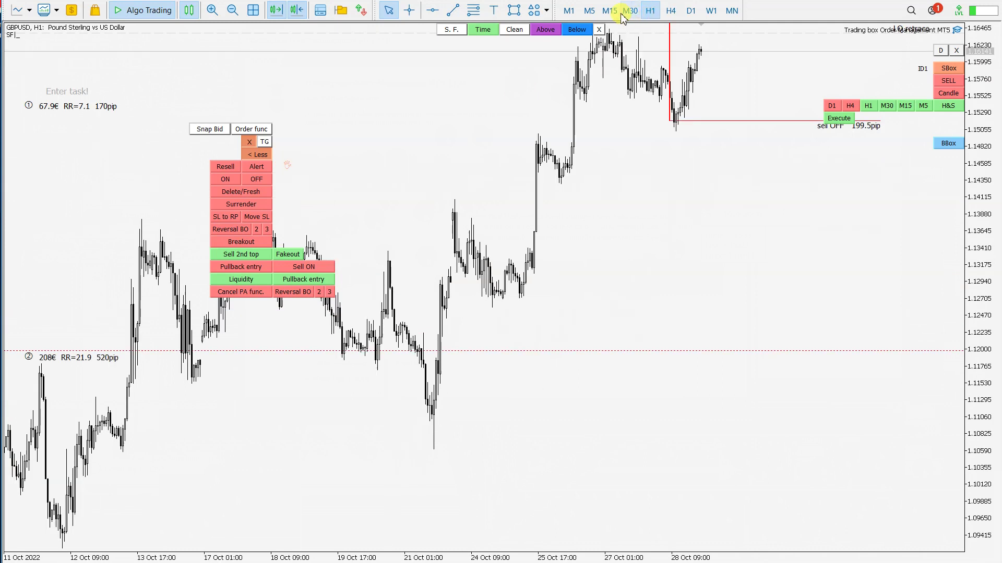
{"action": "left_click", "coordinate": [630, 11]}
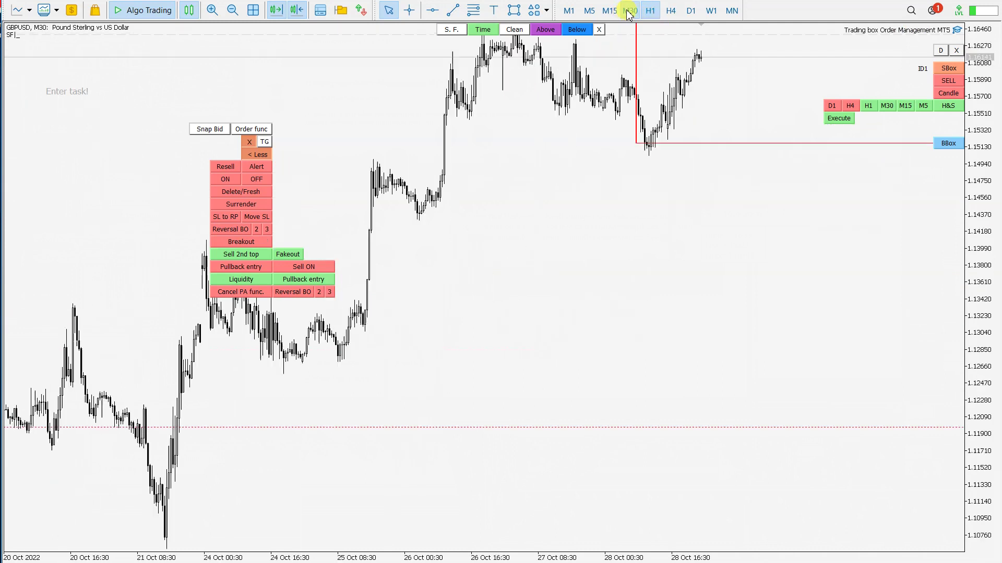
{"action": "left_click", "coordinate": [599, 30]}
{"action": "left_click", "coordinate": [957, 51]}
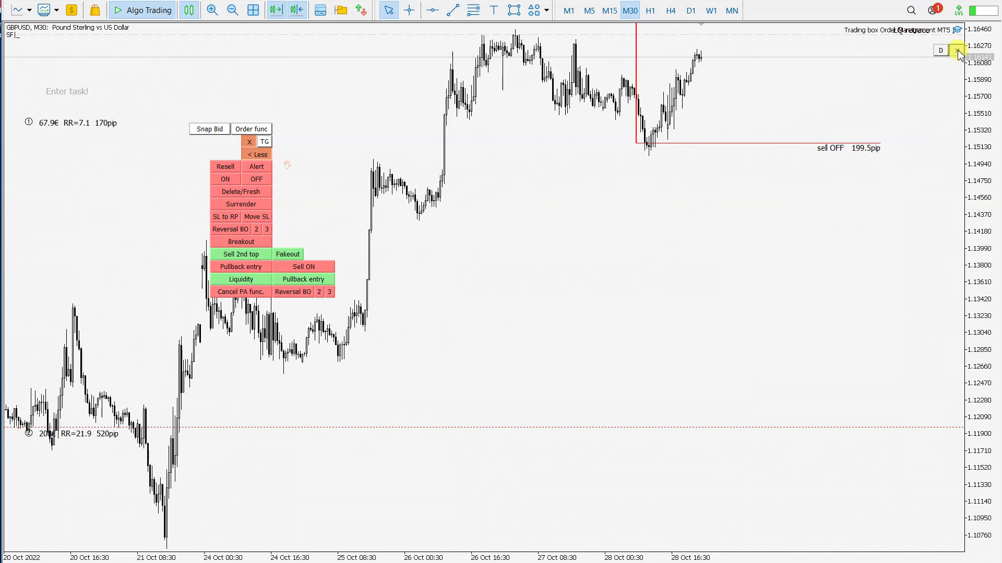
{"action": "left_click_drag", "start_coordinate": [987, 104], "coordinate": [986, 126]}
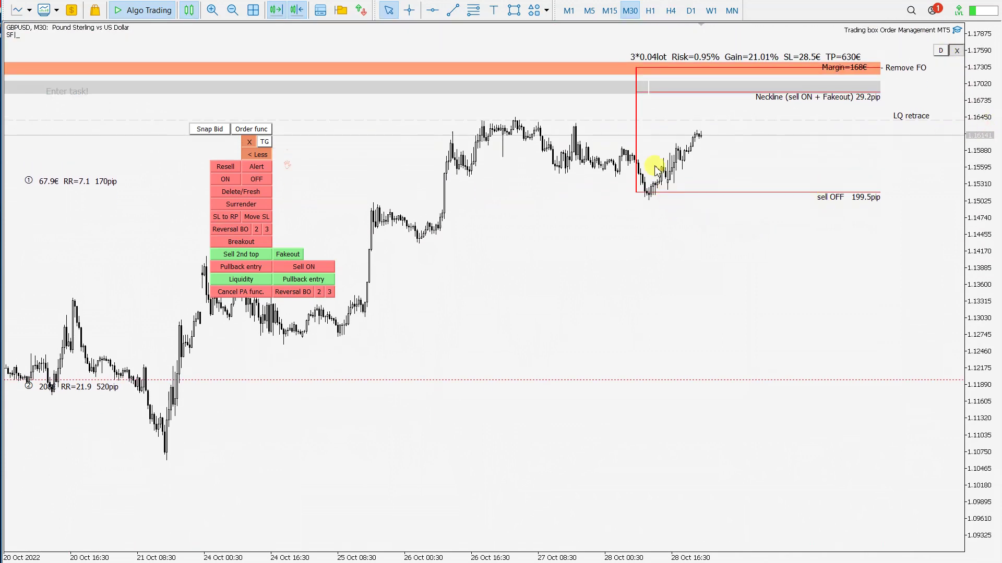
Step: Zoom in on the recent candles and turn off Sell 2nd top
{"action": "left_click", "coordinate": [211, 11]}
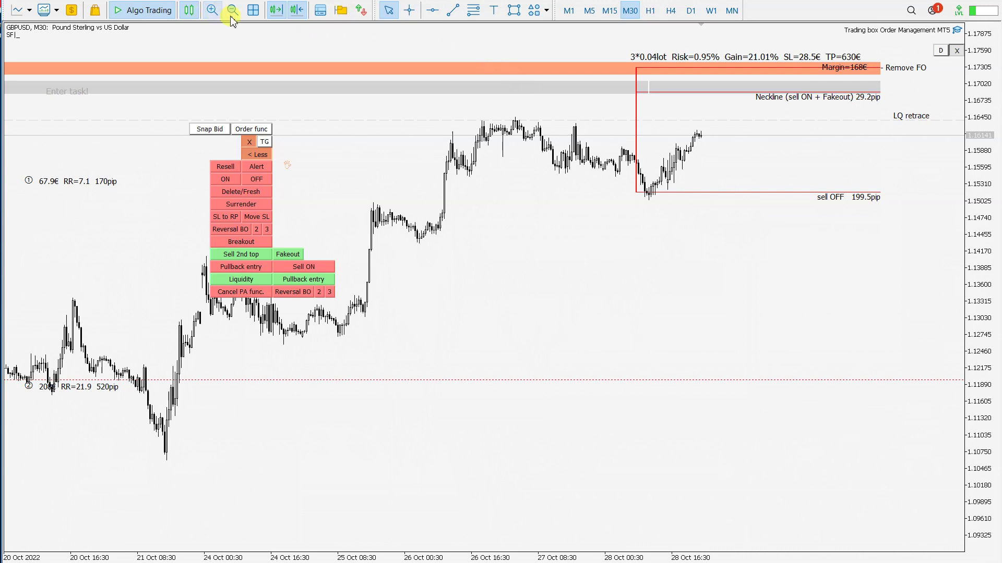
{"action": "mouse_move", "coordinate": [980, 294]}
{"action": "left_mouse_down"}
{"action": "mouse_move", "coordinate": [981, 266]}
{"action": "mouse_move", "coordinate": [981, 288]}
{"action": "left_mouse_up"}
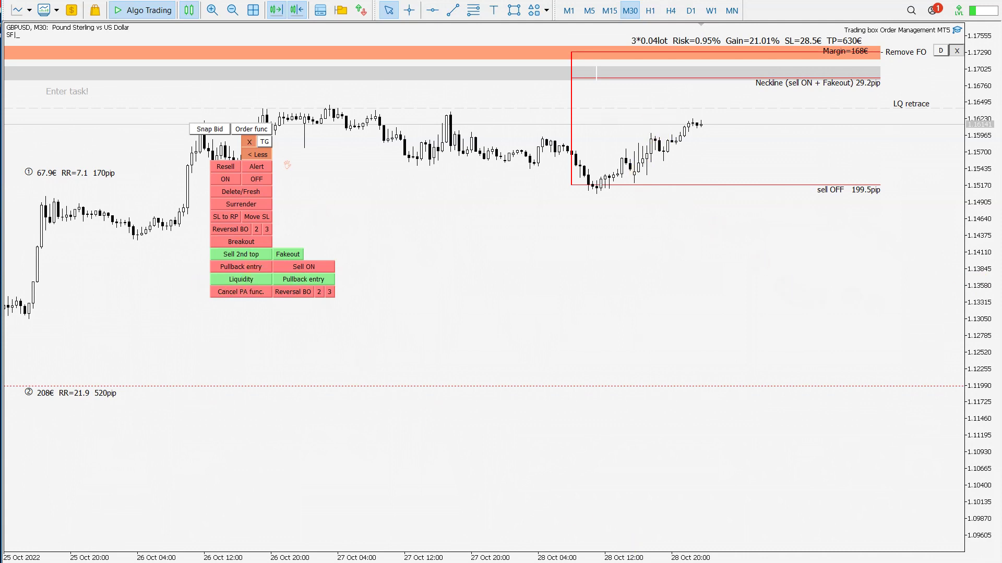
{"action": "left_click", "coordinate": [207, 268]}
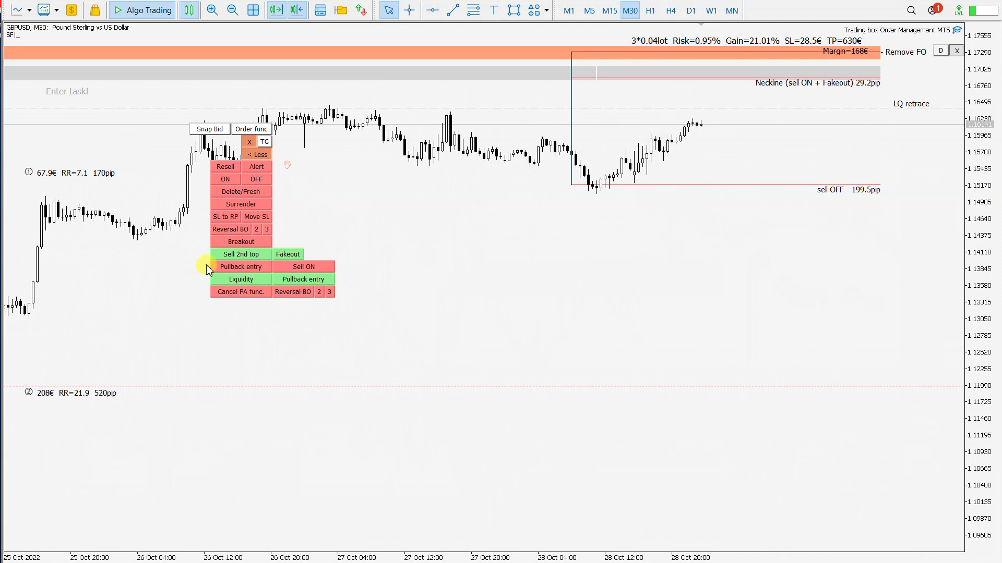
{"action": "left_click", "coordinate": [232, 258]}
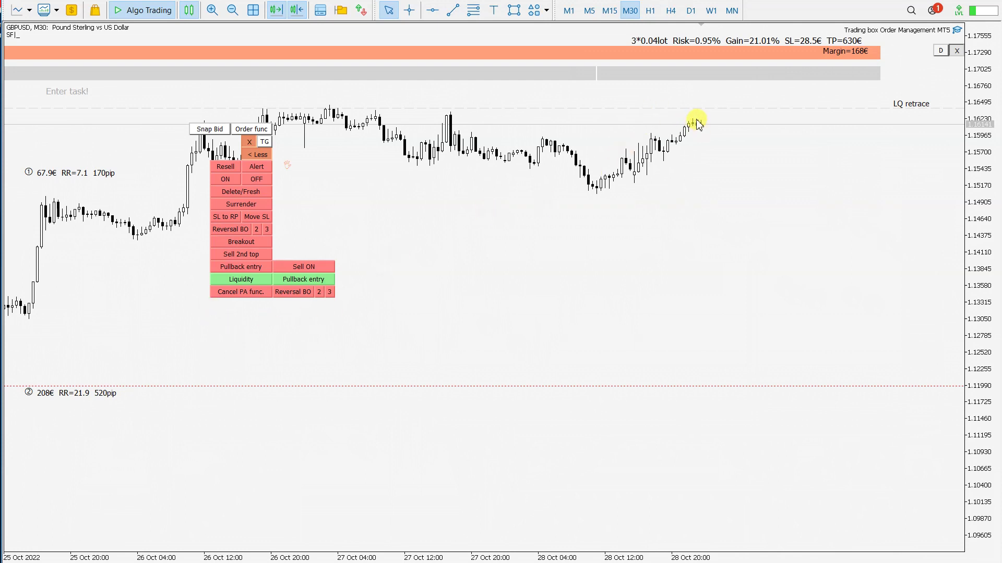
{"action": "mouse_move", "coordinate": [700, 122]}
{"action": "left_mouse_down"}
{"action": "mouse_move", "coordinate": [706, 103]}
{"action": "mouse_move", "coordinate": [745, 72]}
{"action": "mouse_move", "coordinate": [756, 116]}
{"action": "left_mouse_up"}
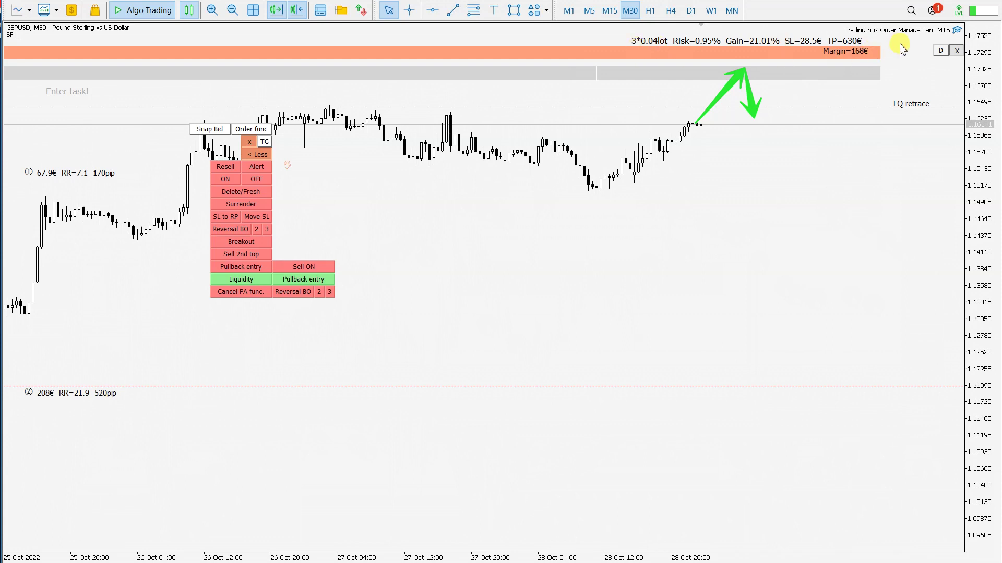
{"action": "left_click_drag", "start_coordinate": [914, 40], "coordinate": [862, 46]}
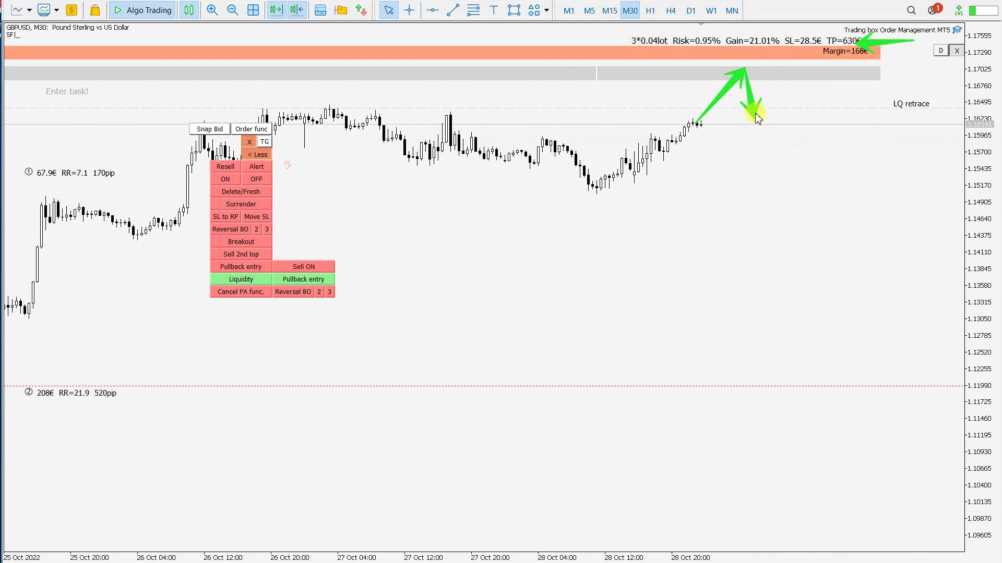
{"action": "left_click_drag", "start_coordinate": [757, 121], "coordinate": [796, 63]}
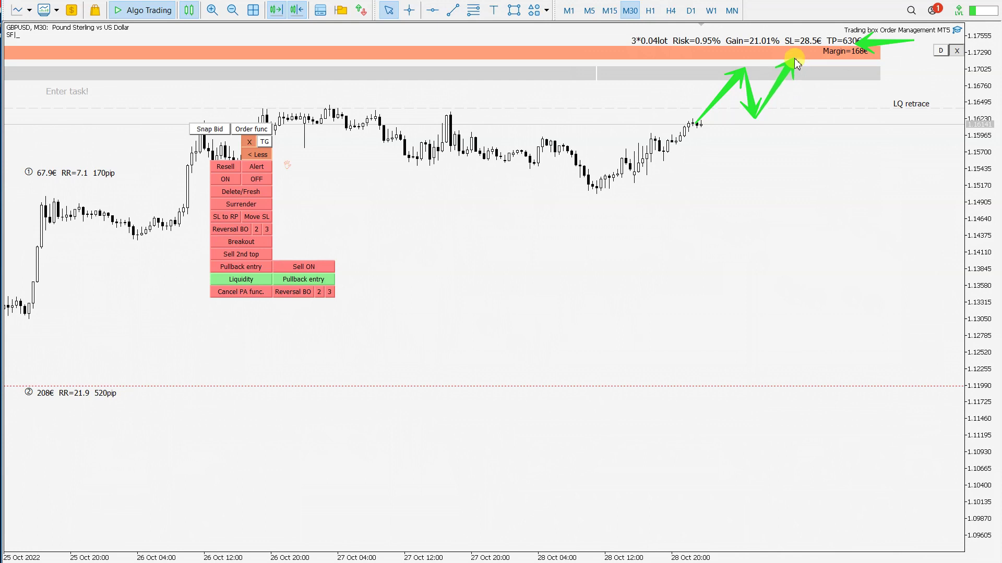
{"action": "left_click_drag", "start_coordinate": [558, 36], "coordinate": [636, 45]}
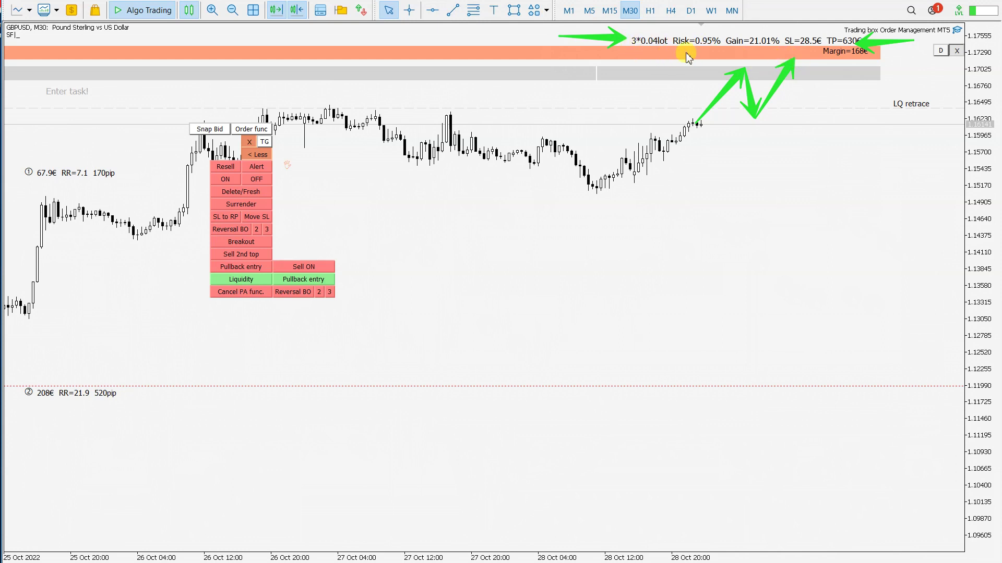
{"action": "mouse_move", "coordinate": [606, 91]}
{"action": "left_mouse_down"}
{"action": "mouse_move", "coordinate": [716, 46]}
{"action": "mouse_move", "coordinate": [701, 51]}
{"action": "left_mouse_up"}
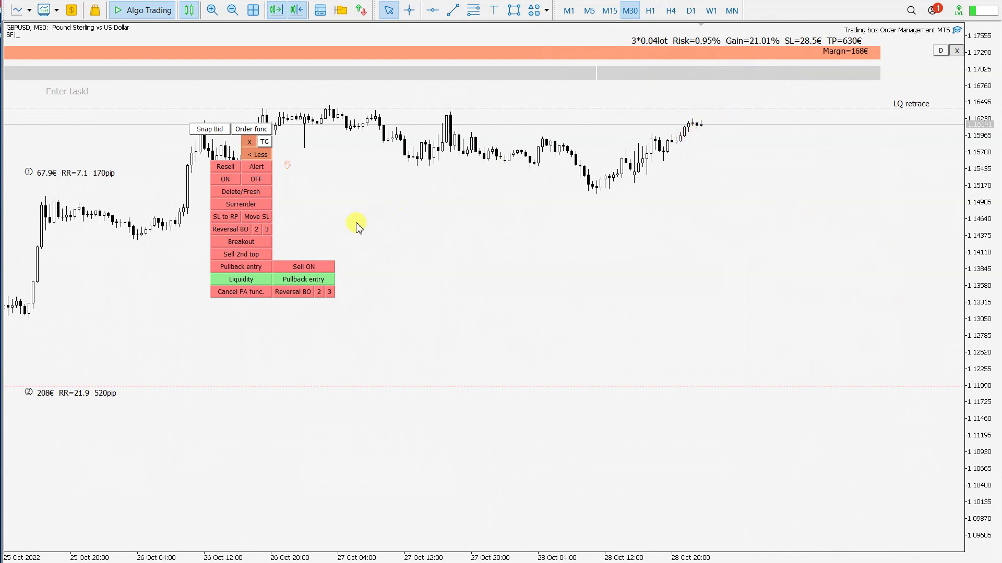
{"action": "left_click", "coordinate": [241, 266]}
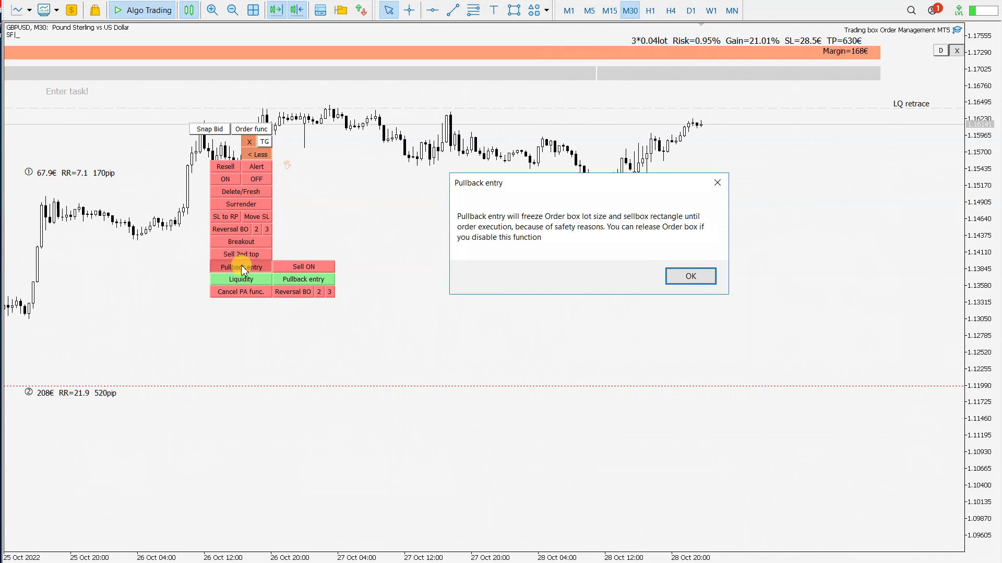
{"action": "left_click", "coordinate": [702, 273]}
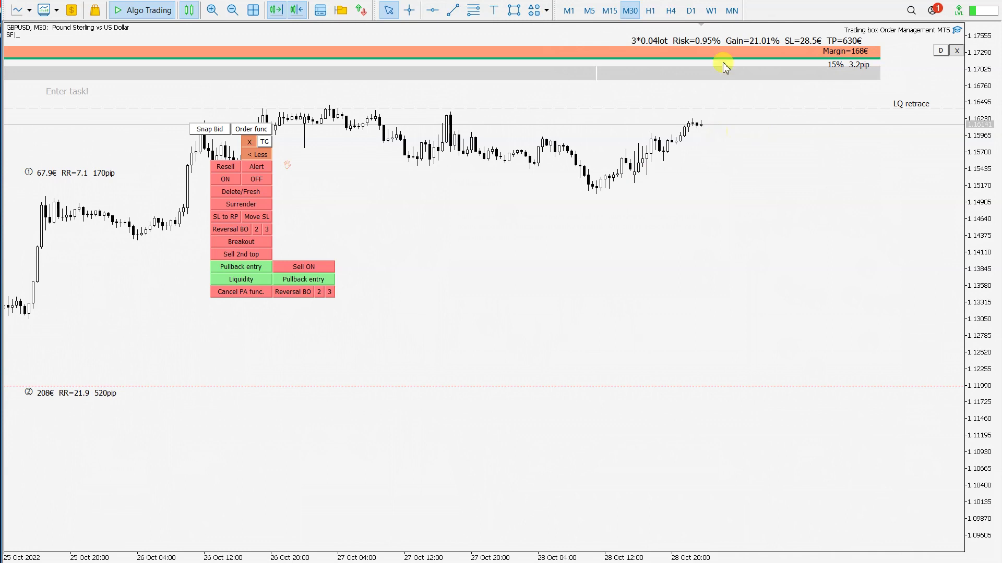
{"action": "left_click", "coordinate": [237, 272]}
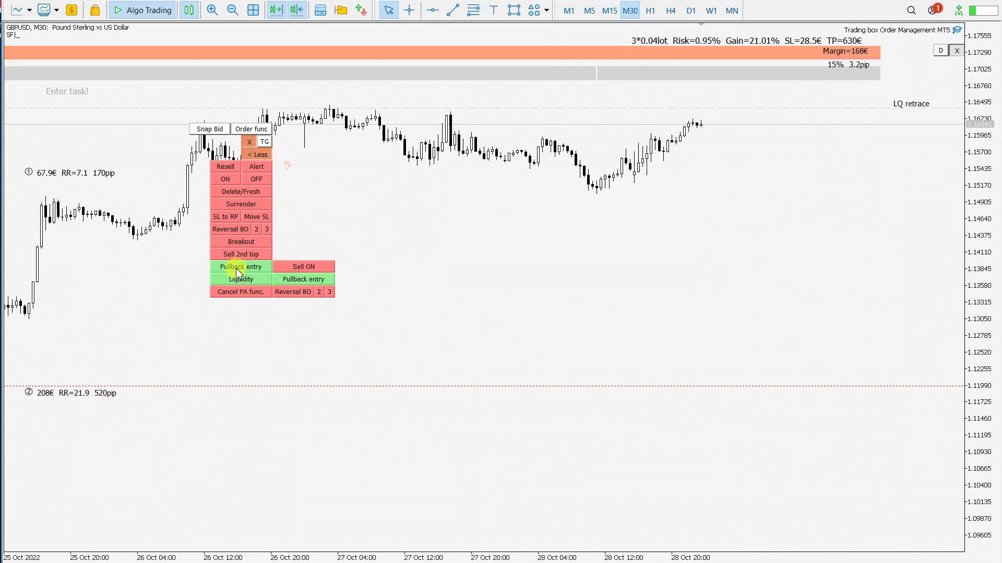